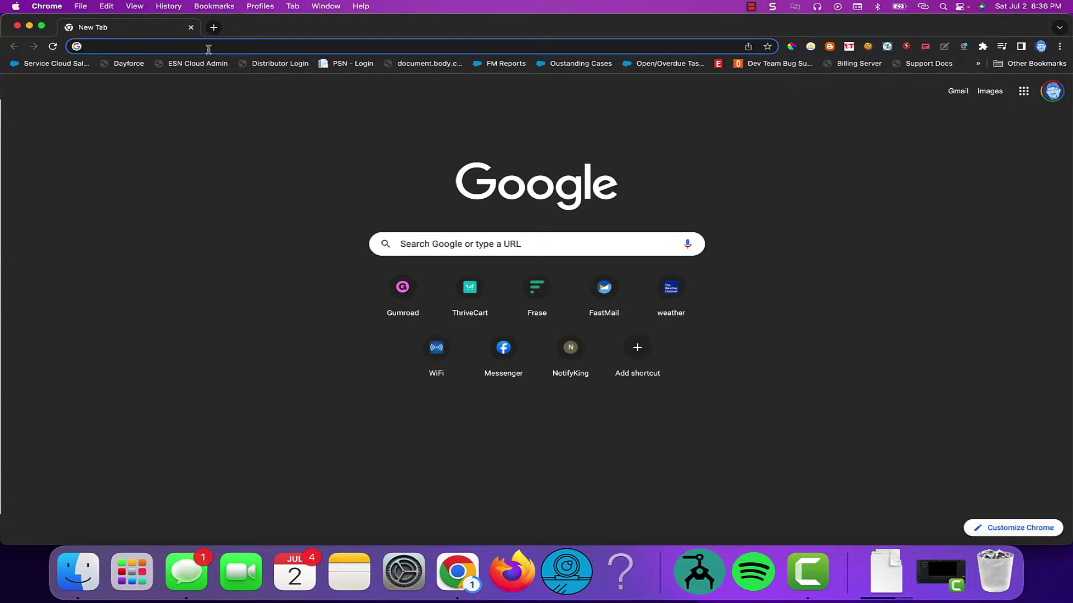
Load cloudflare.com in Chrome from the address-bar suggestion for 'cloudflar'
type("cloudflare.com")
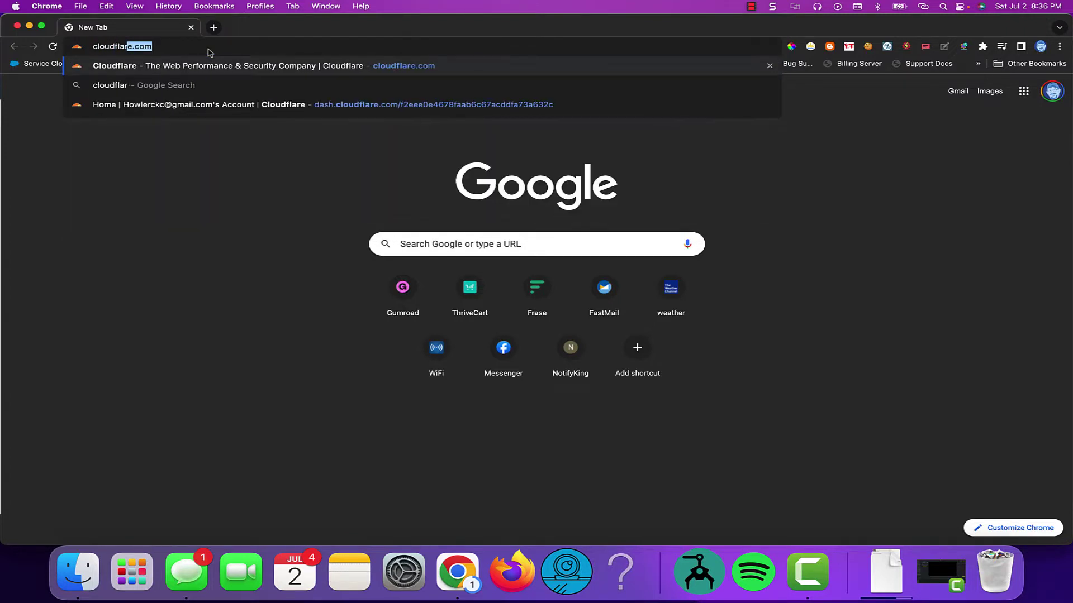
key("Return")
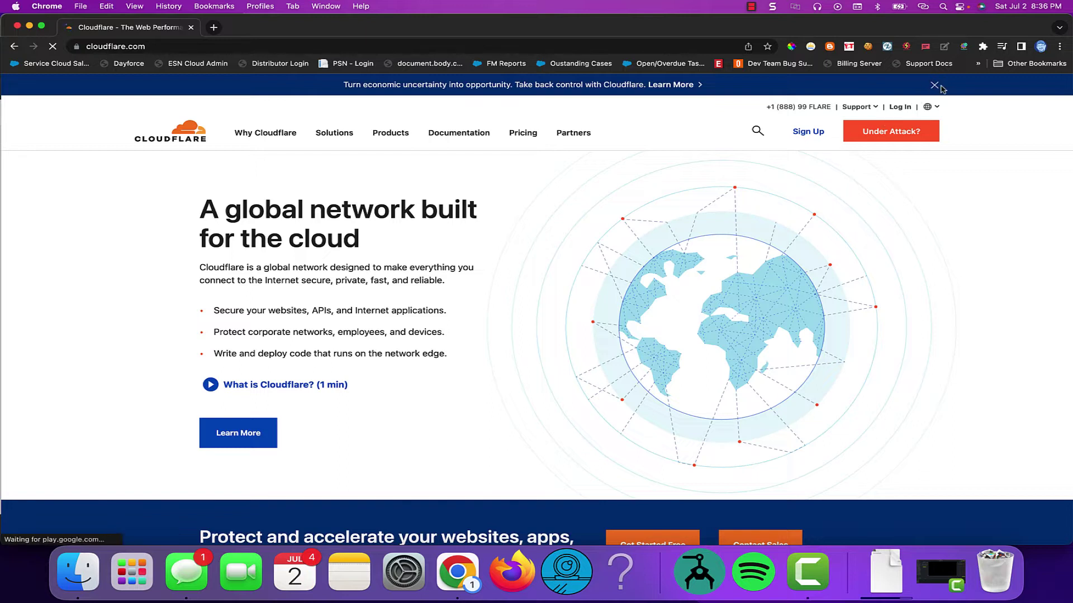
Close the promotional announcement banner at the top of the Cloudflare homepage
left_click(934, 87)
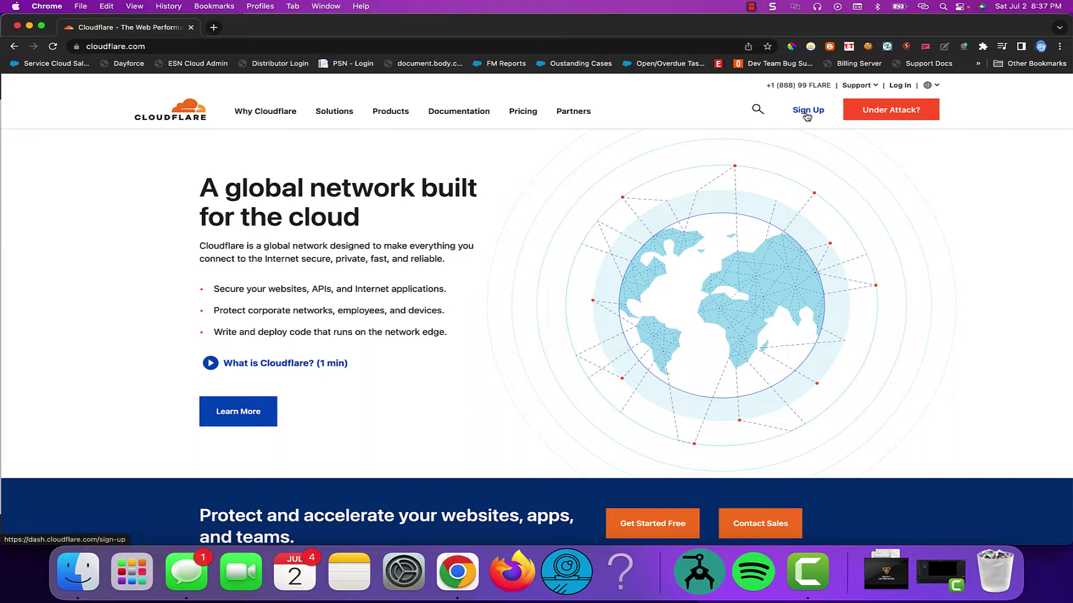
Open fastmail.com in a new tab and continue as the saved user
left_click(218, 32)
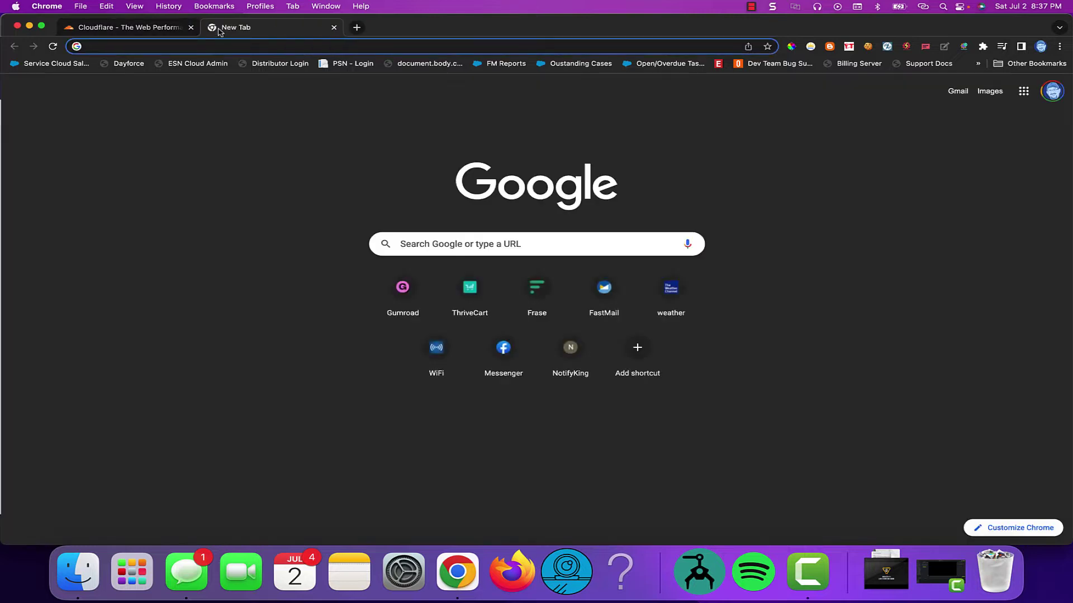
type("fastmail.com")
key("Return")
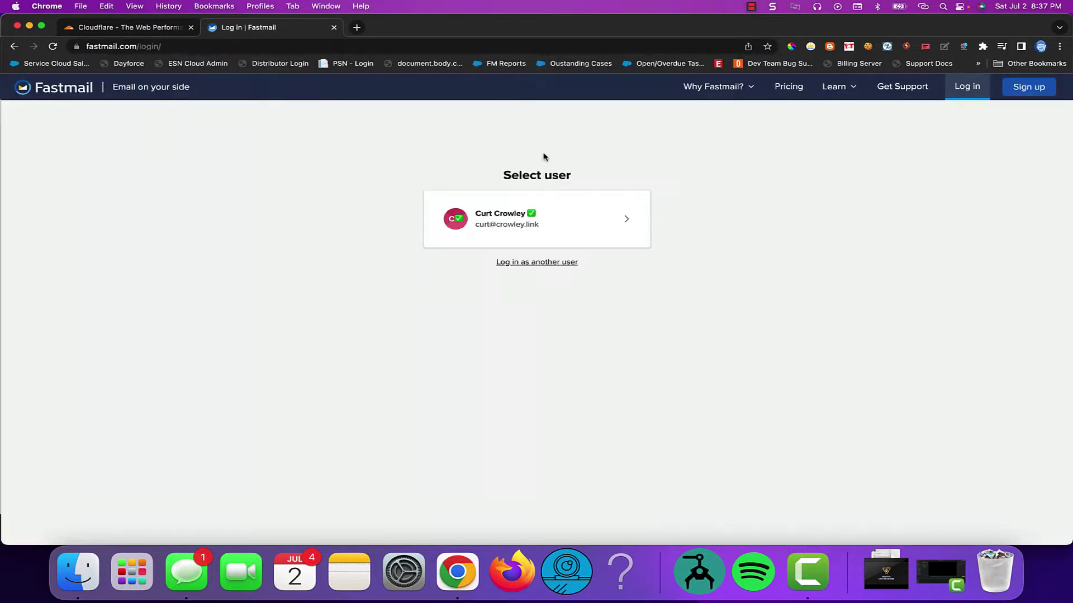
left_click(551, 218)
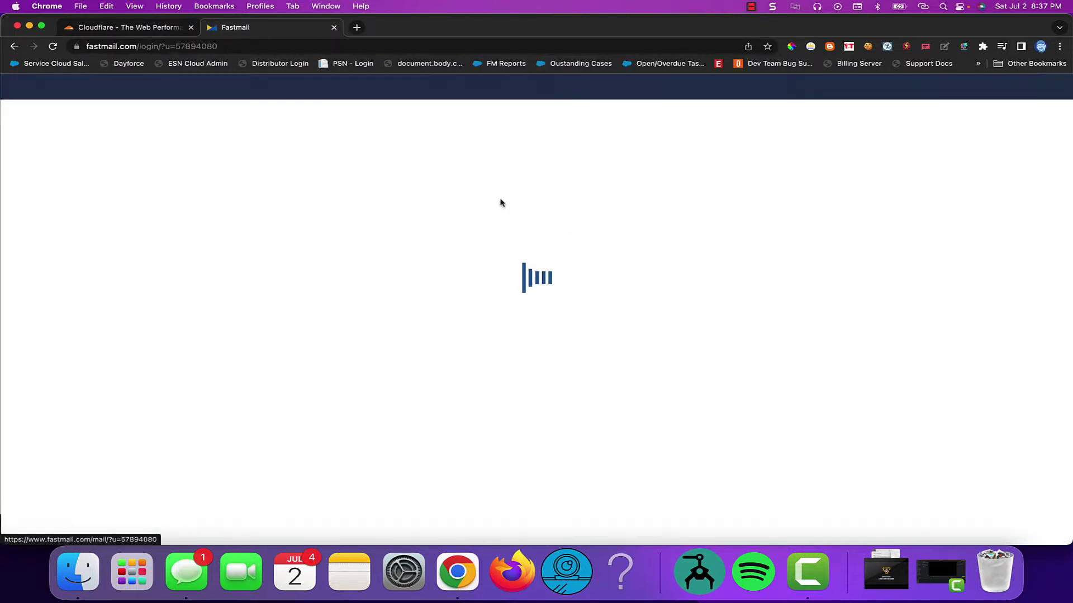
Go to Settings > Users & Aliases, unlock it with the password, and start a new alias
left_click(33, 87)
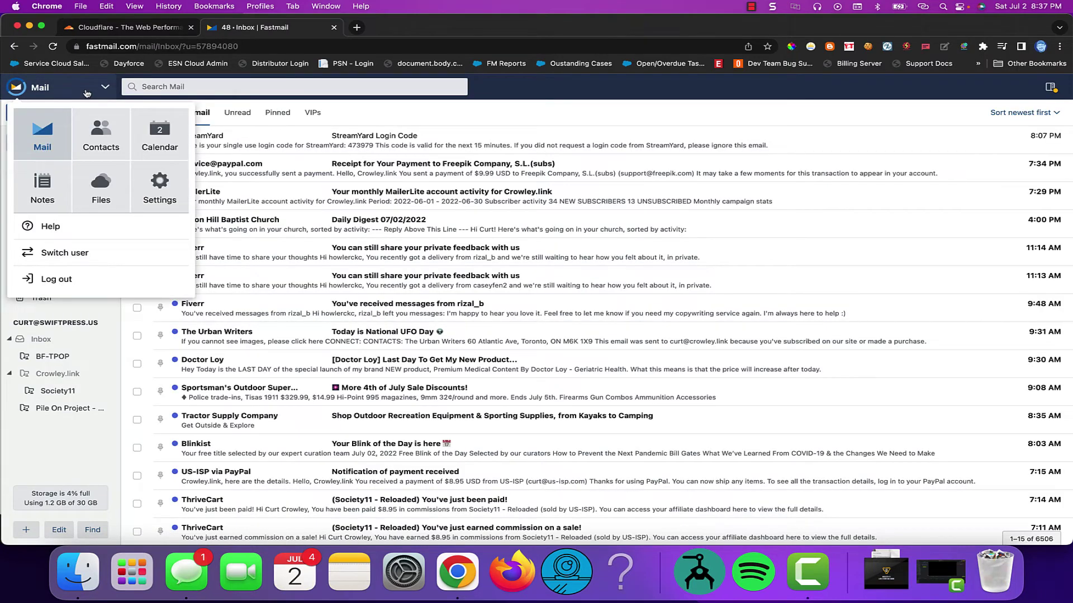
left_click(150, 207)
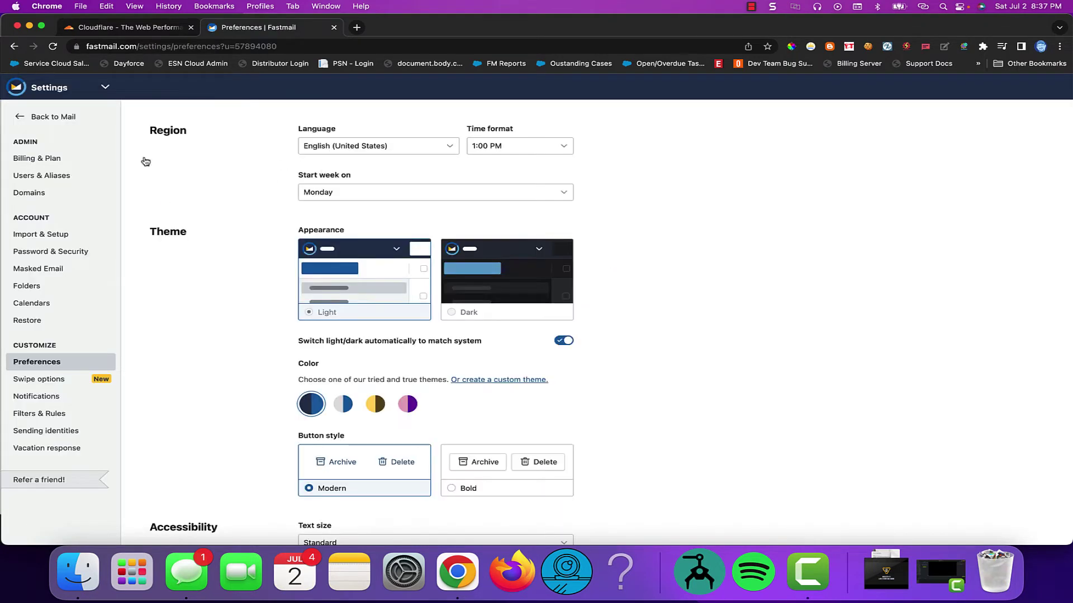
left_click(47, 176)
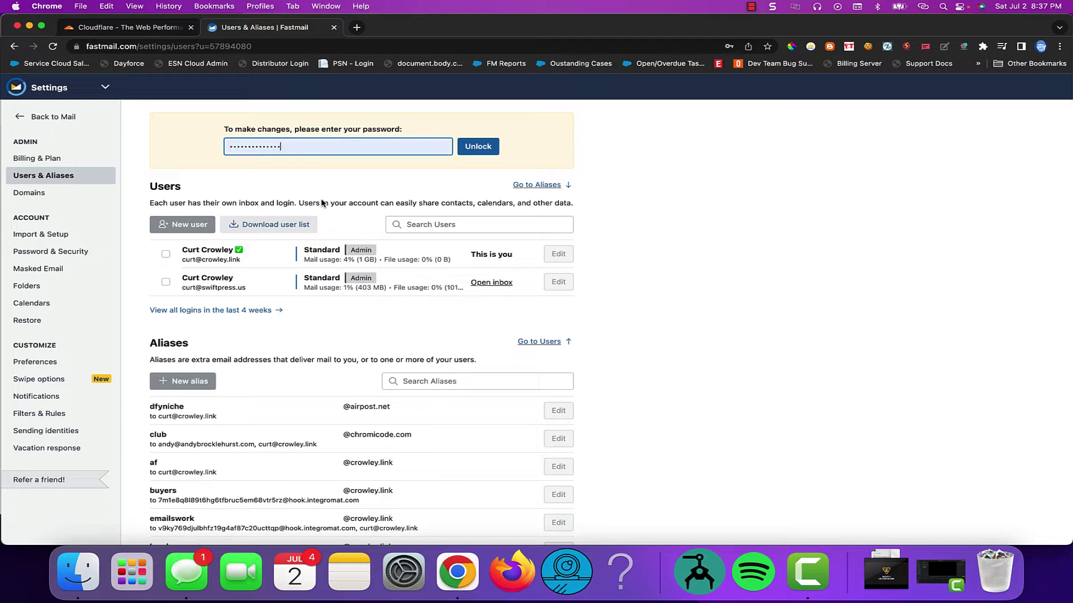
left_click(495, 148)
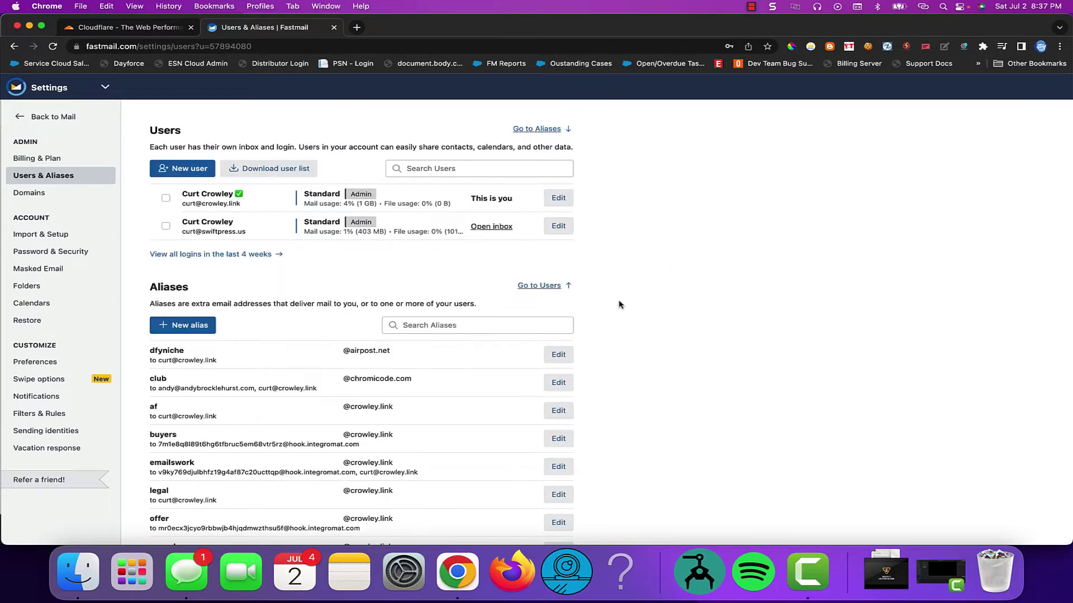
left_click(188, 326)
Change the new alias's domain from crowley.link to fastmail.com
left_click(339, 148)
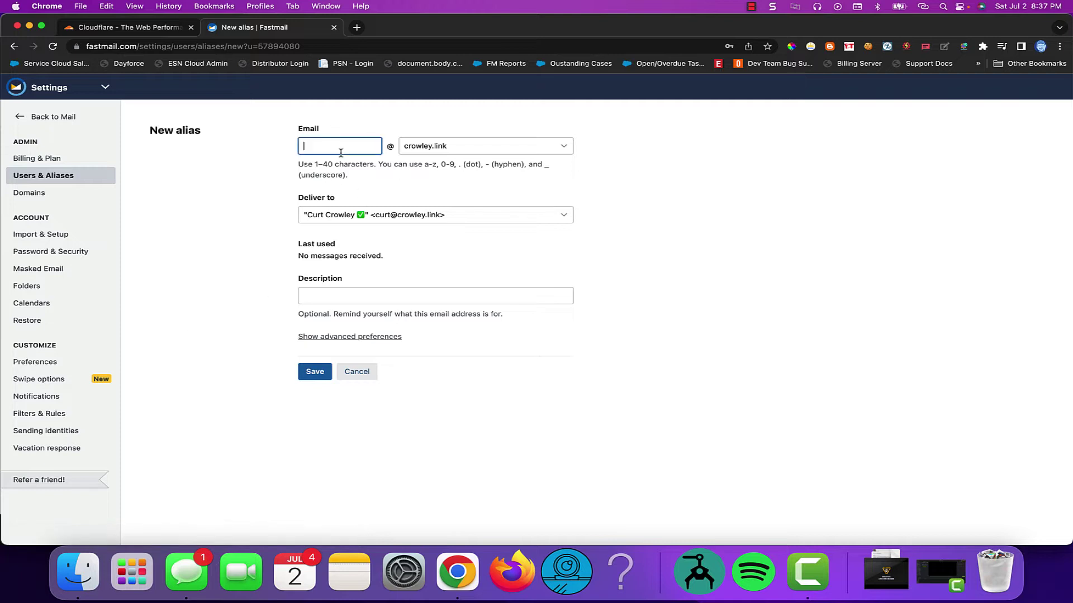
left_click(485, 147)
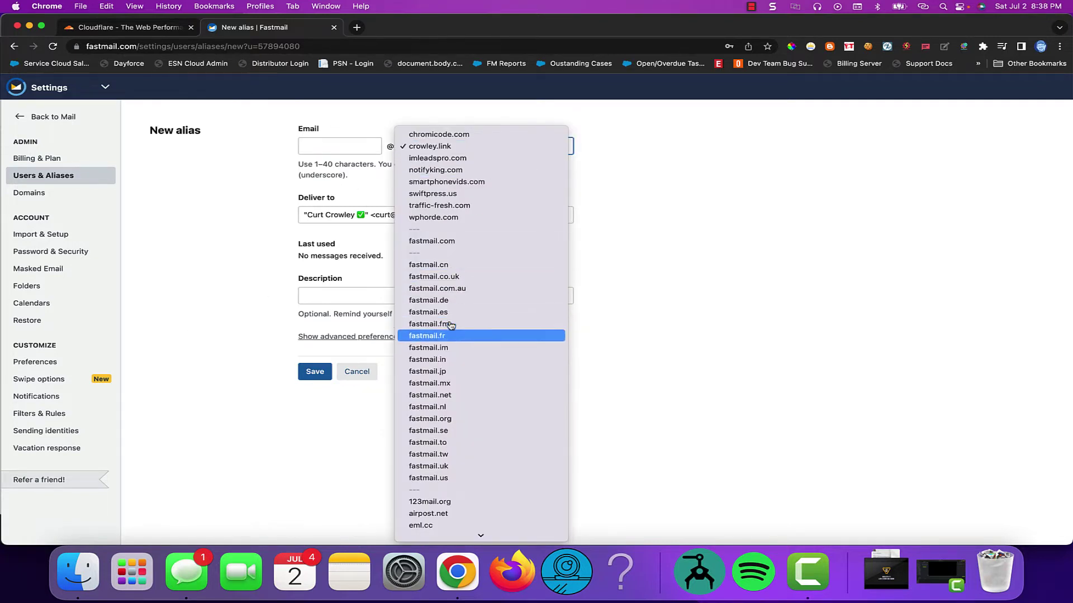
scroll(441, 386, "down", 10)
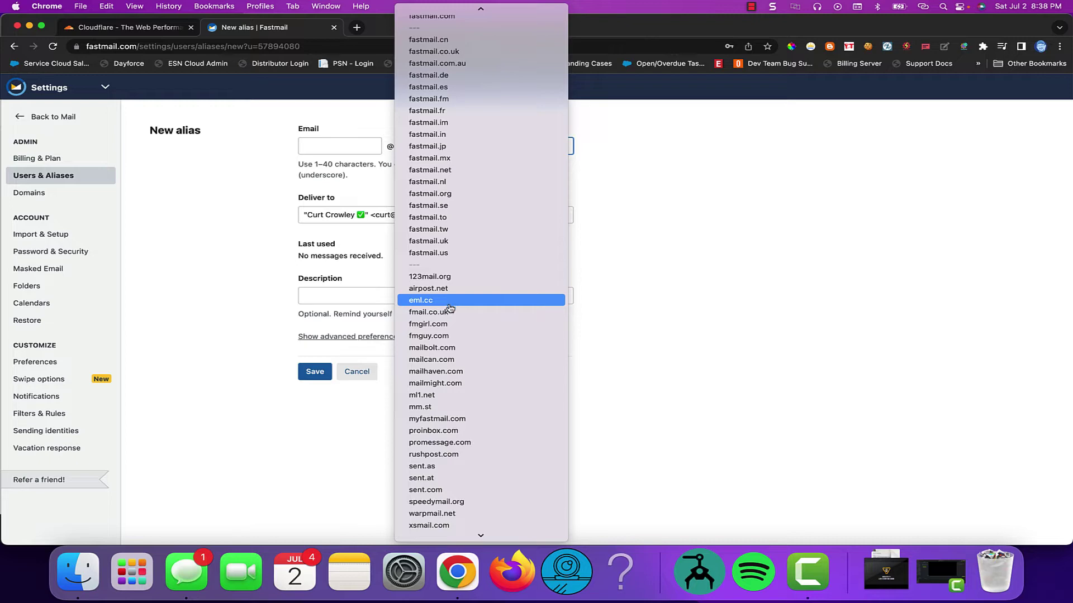
scroll(462, 388, "down", 5)
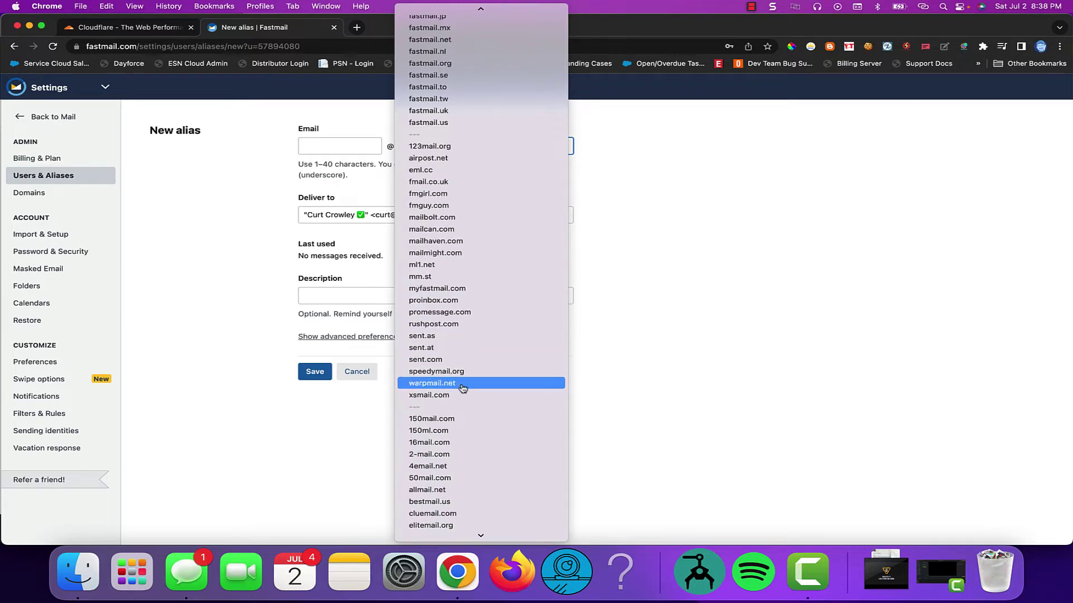
scroll(462, 389, "down", 5)
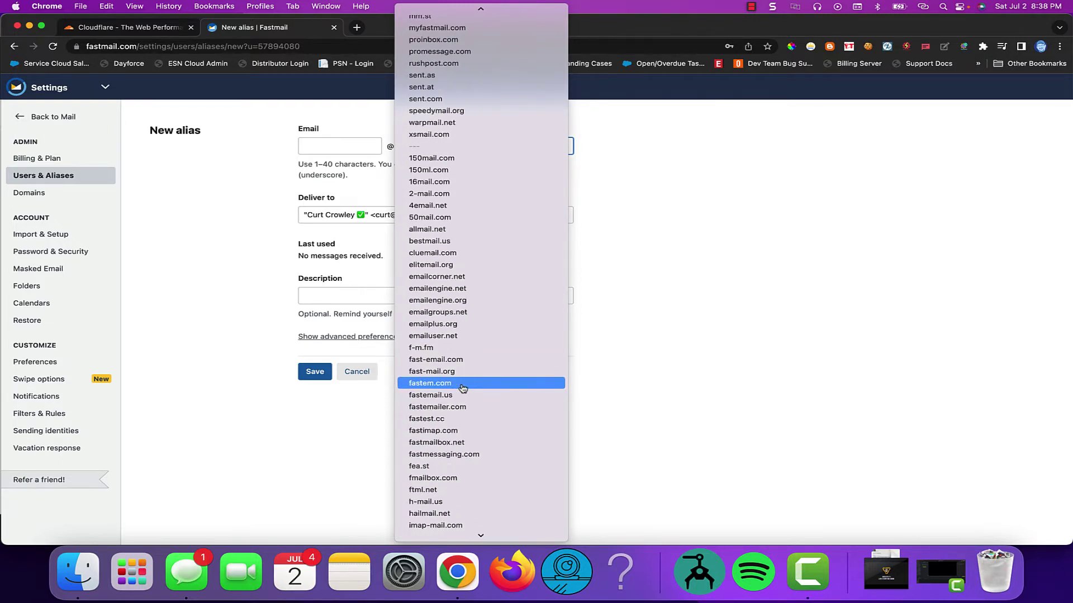
scroll(463, 388, "up", 10)
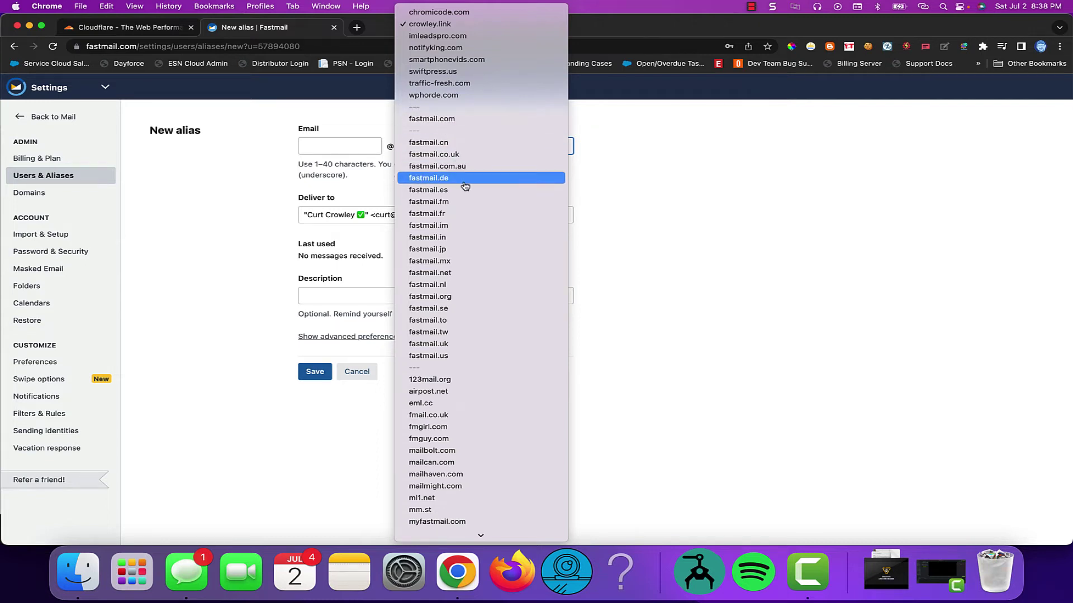
left_click(454, 119)
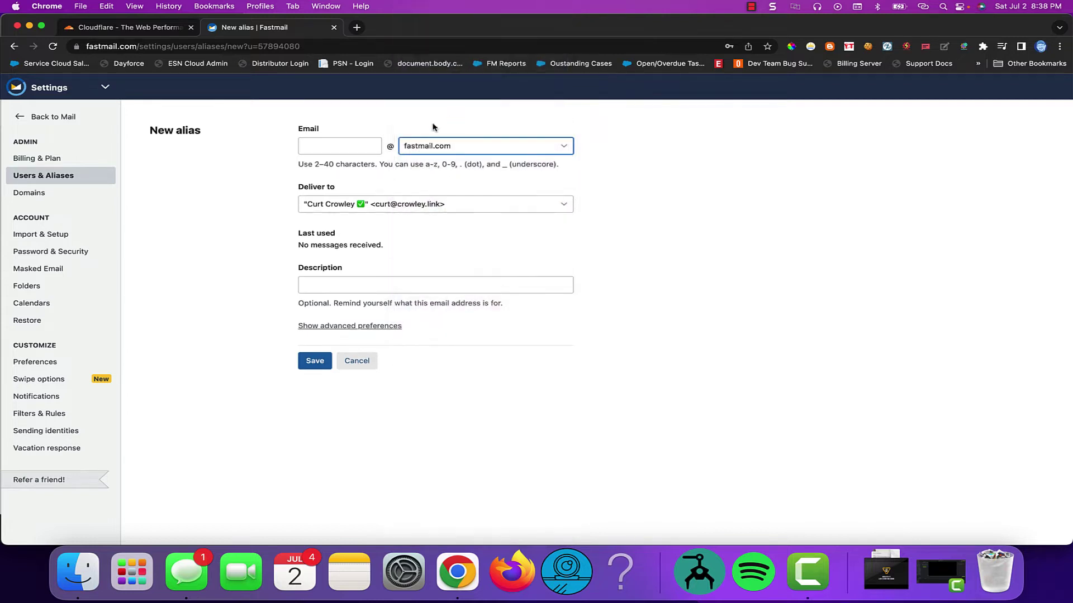
Enter the new alias name, copy it, and save the fastmail.com alias
left_click(341, 144)
type("y")
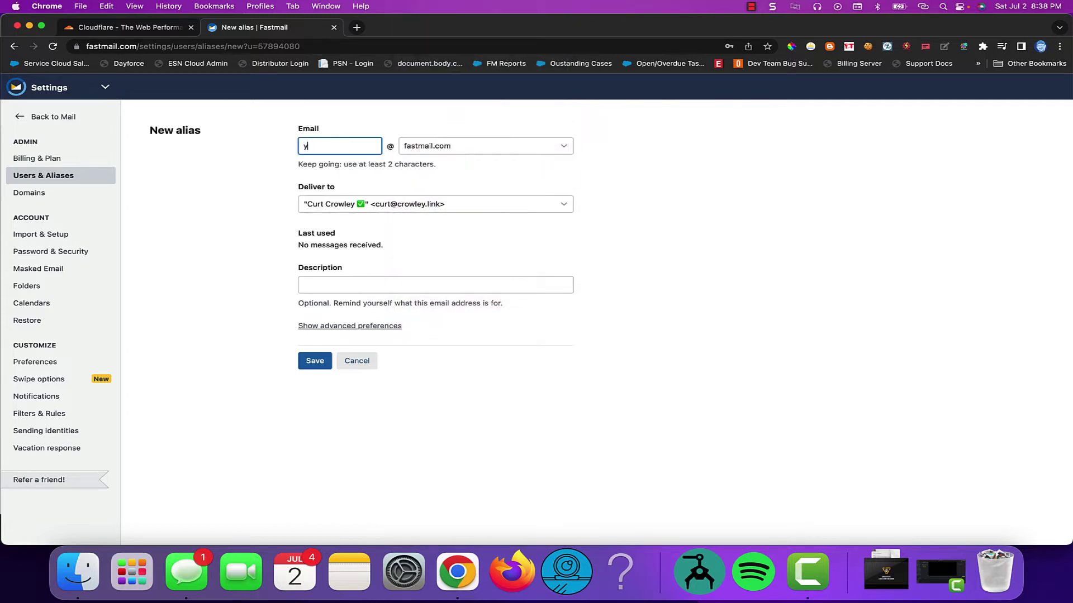
type("ourdomain")
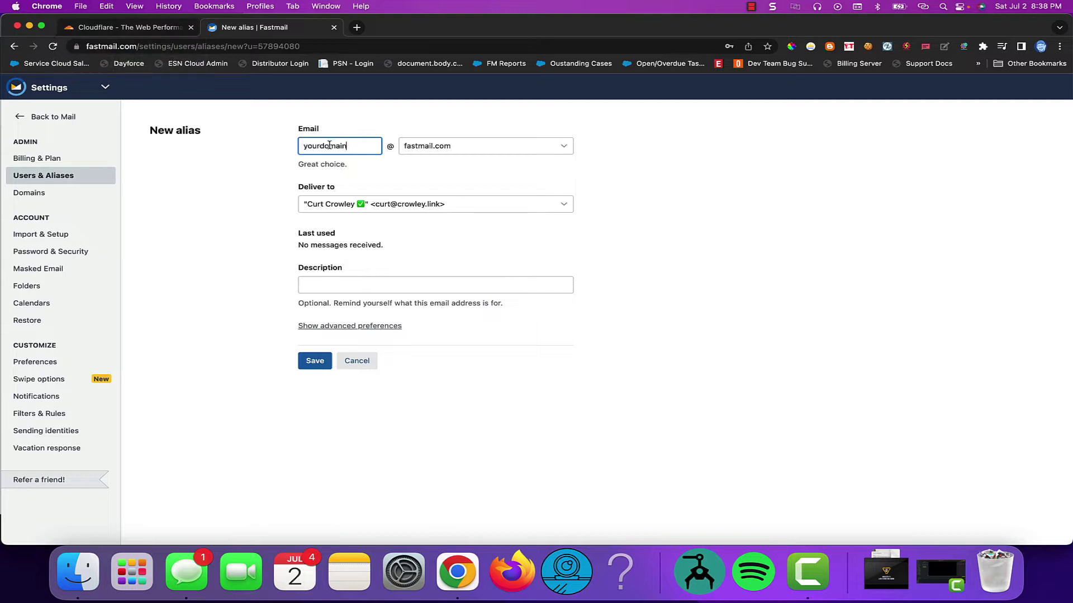
key("BackSpace")
key("BackSpace")
key("BackSpace")
key("BackSpace")
key("BackSpace")
key("BackSpace")
key("BackSpace")
key("BackSpace")
key("BackSpace")
key("BackSpace")
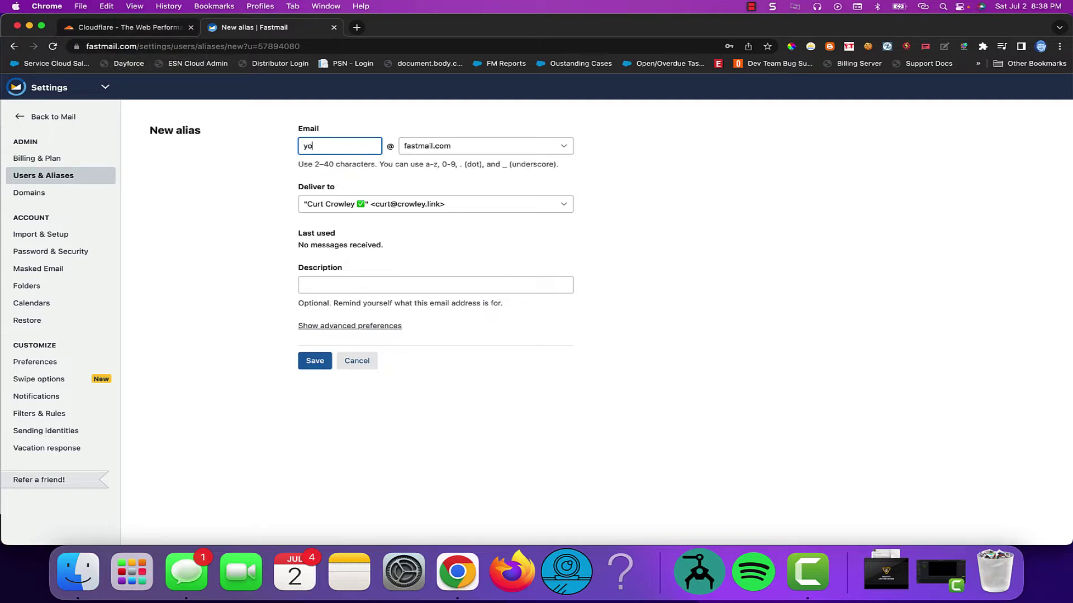
left_click_drag(361, 146, 186, 151)
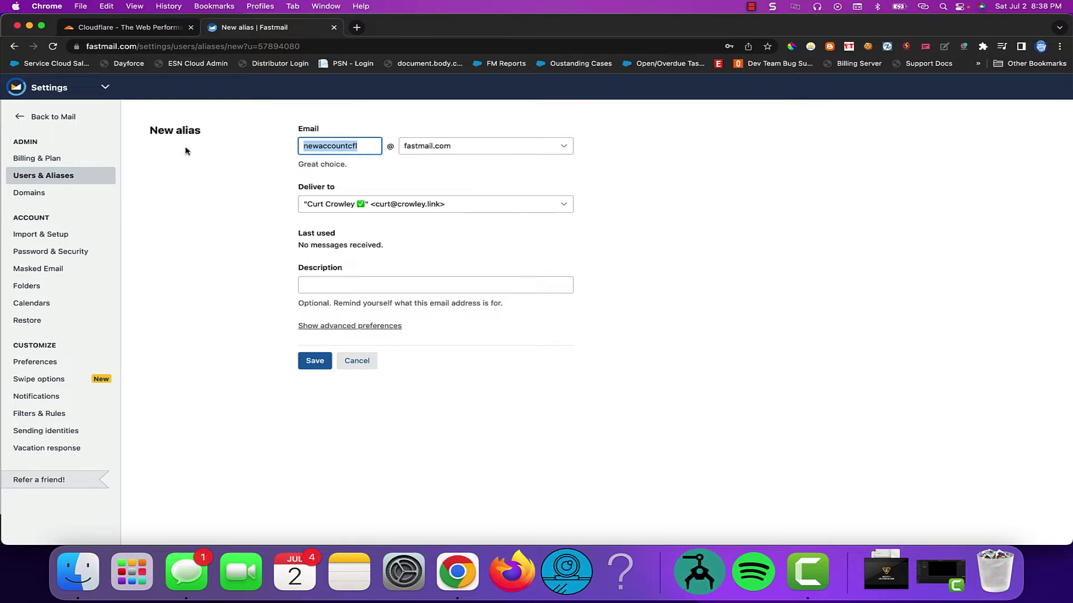
left_click(314, 364)
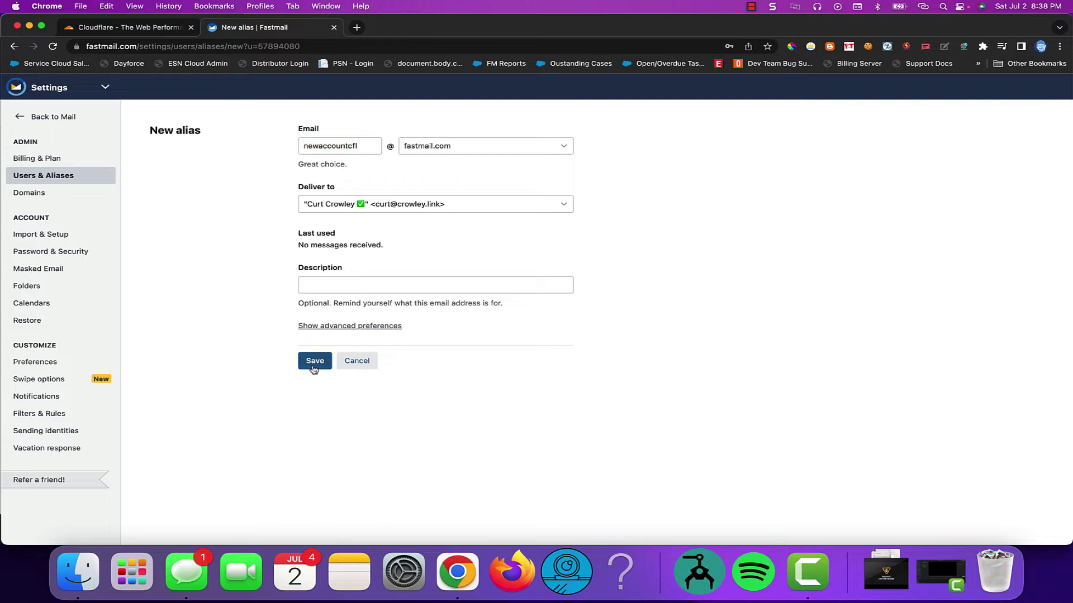
Open Cloudflare's sign-up page and enter the new Fastmail alias address as the email
left_click(128, 30)
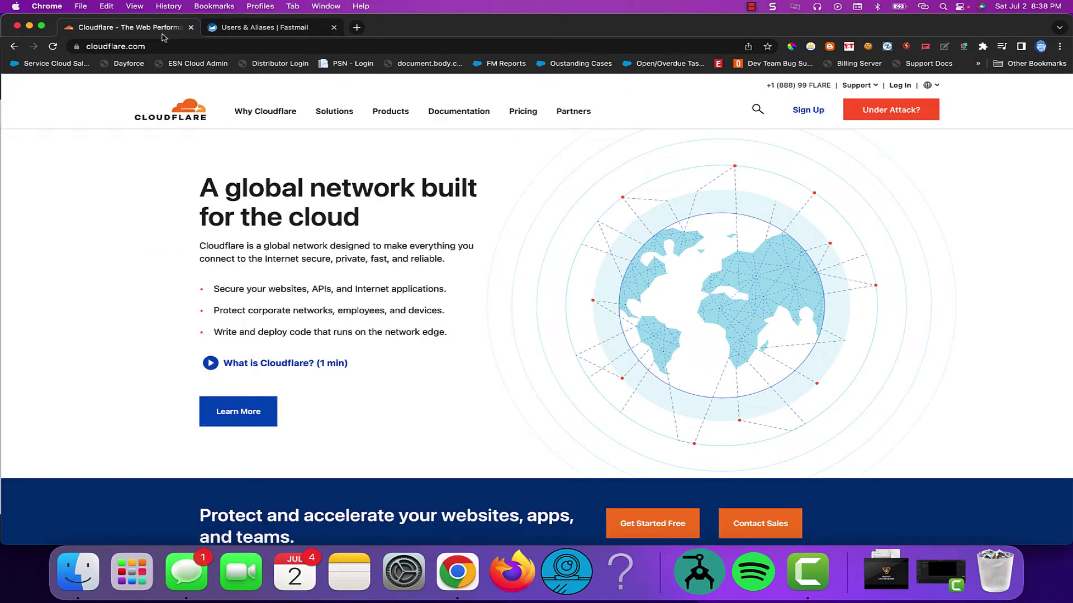
left_click(805, 112)
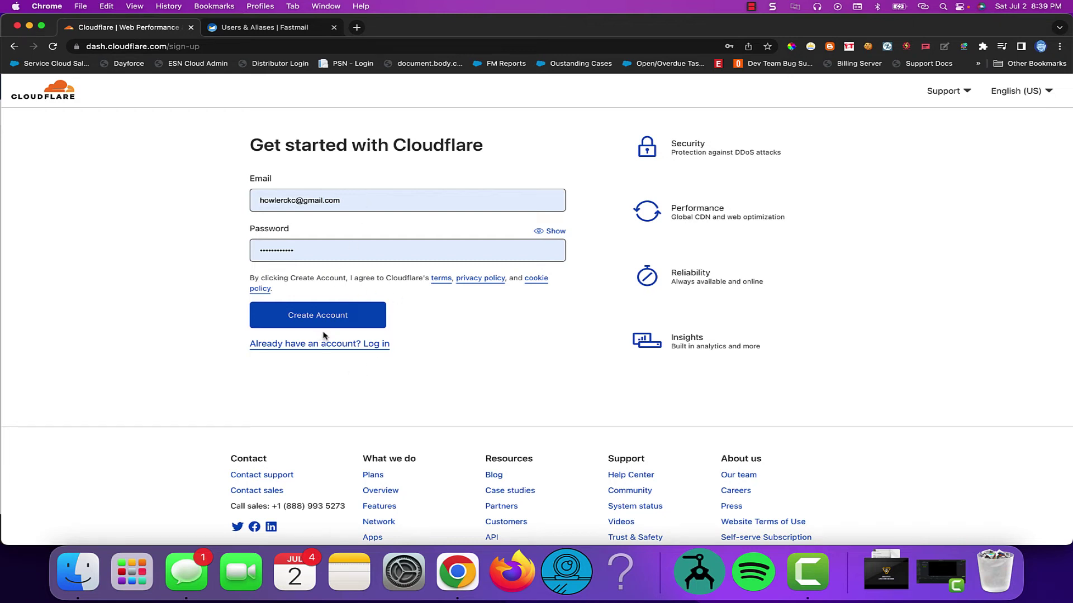
left_click_drag(361, 201, 233, 203)
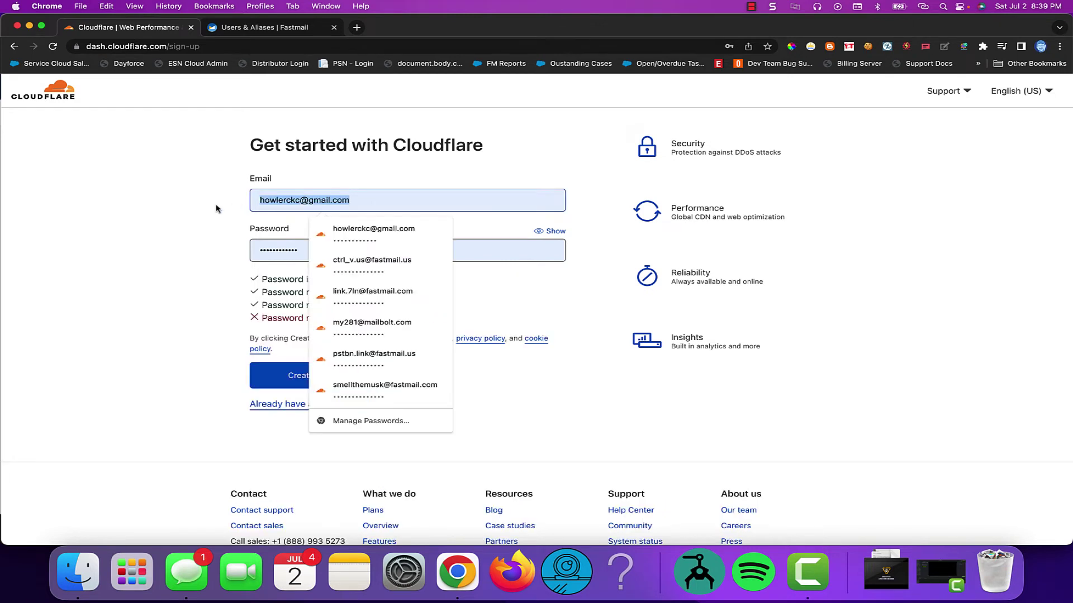
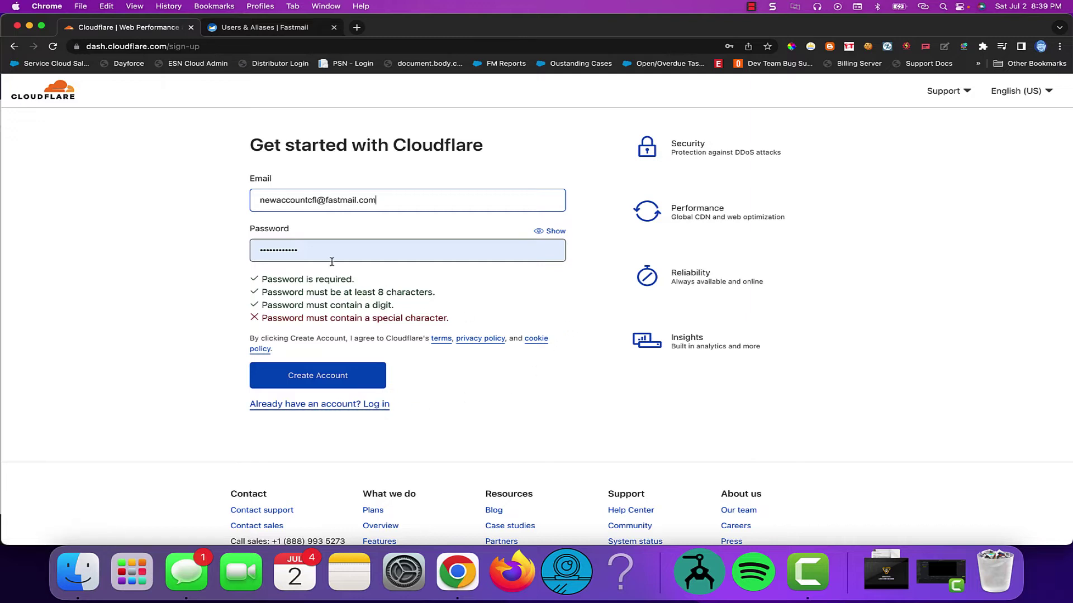
Enter a password meeting every requirement and create the Cloudflare account
left_click(339, 242)
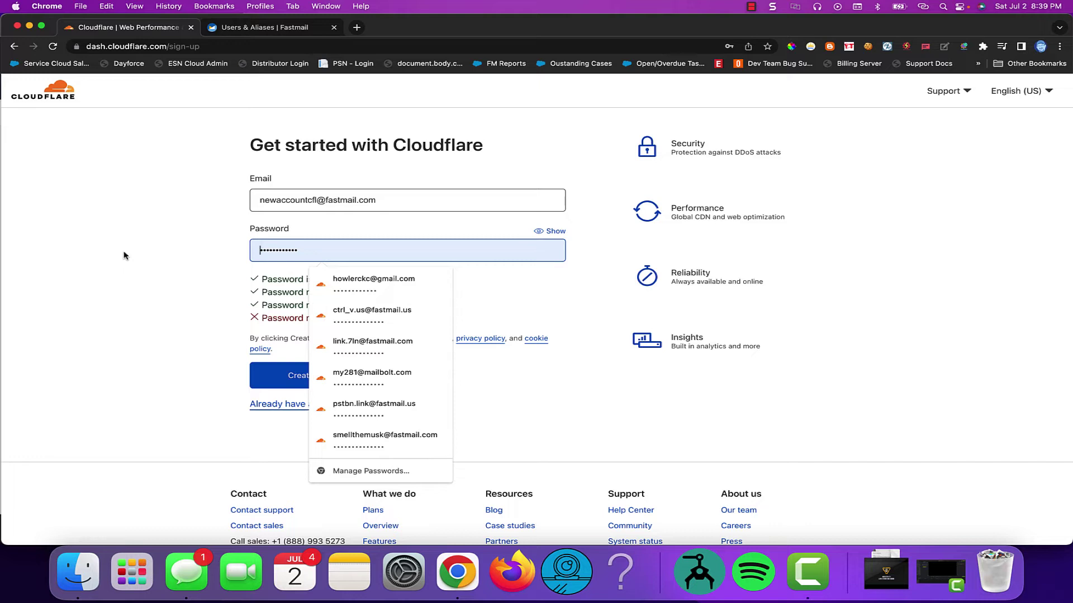
key("super+a")
type("a••••••••••••")
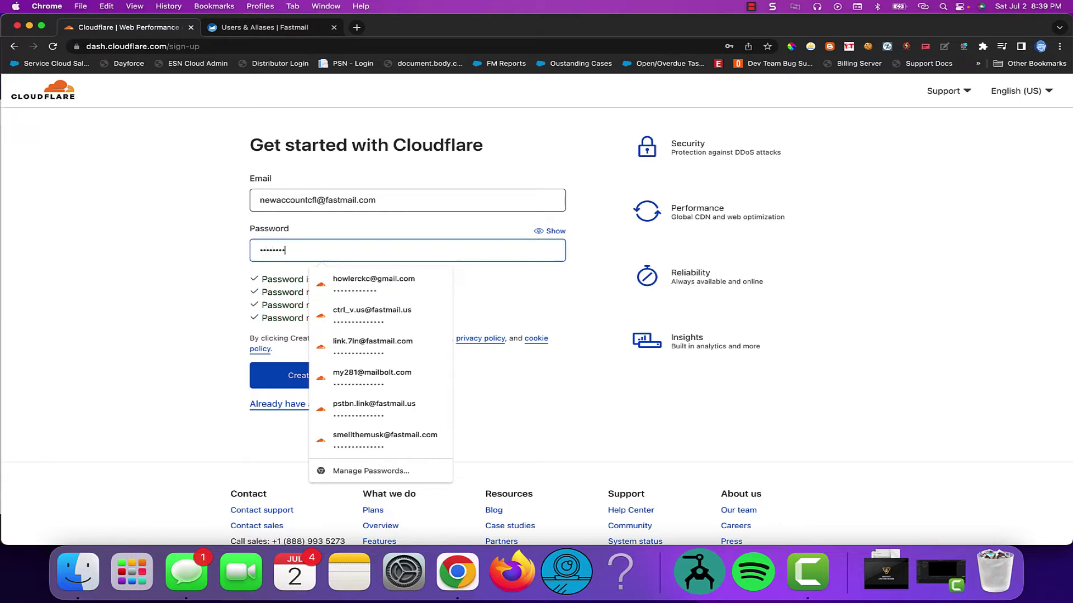
left_click(19, 281)
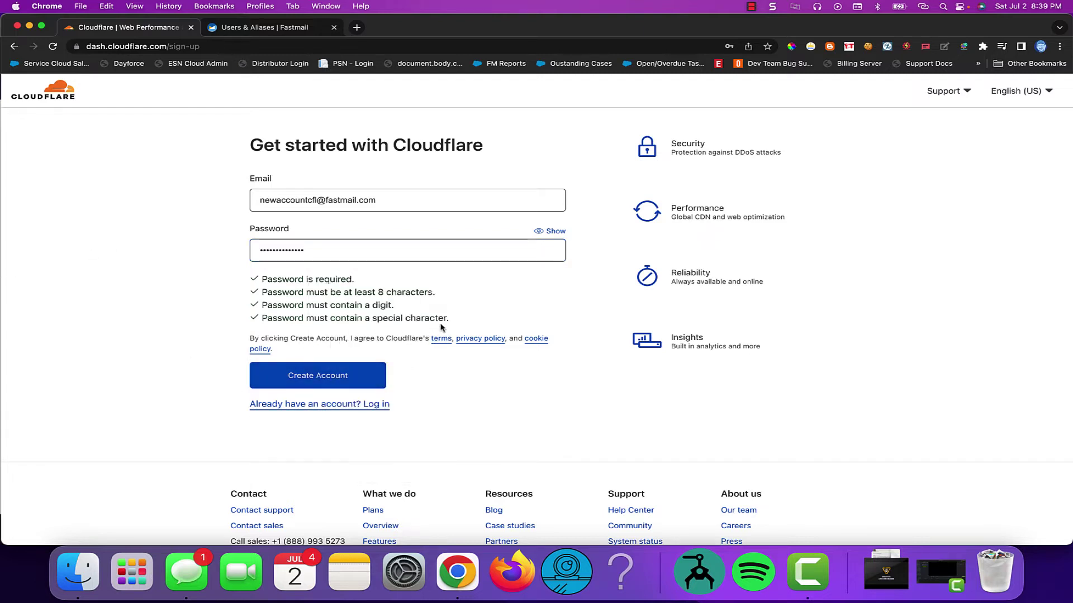
left_click(315, 382)
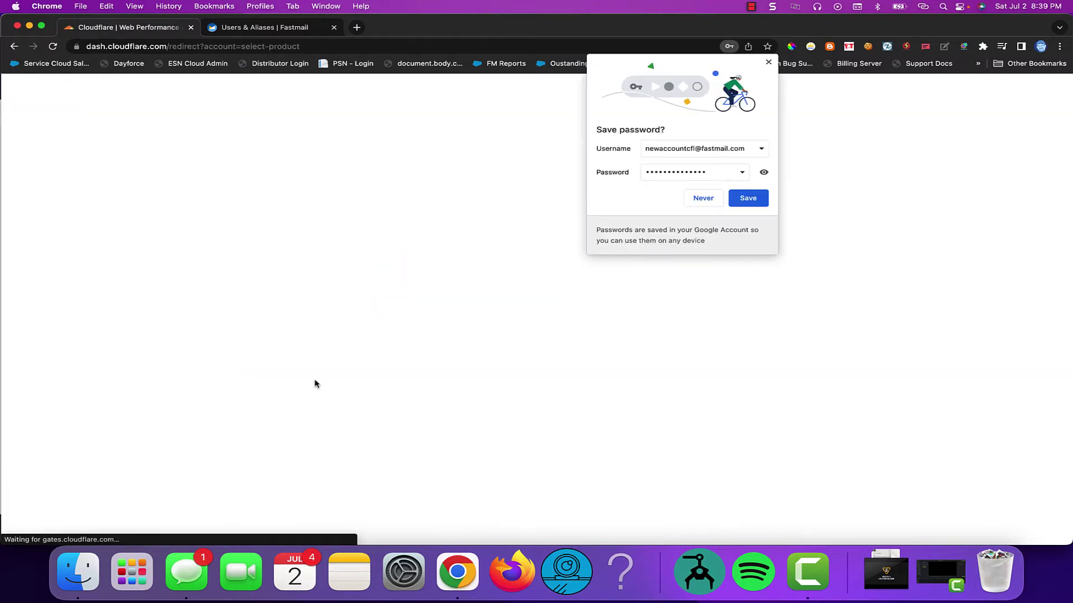
Save the login in Chrome, then add wphorde.news as a new site
left_click(746, 199)
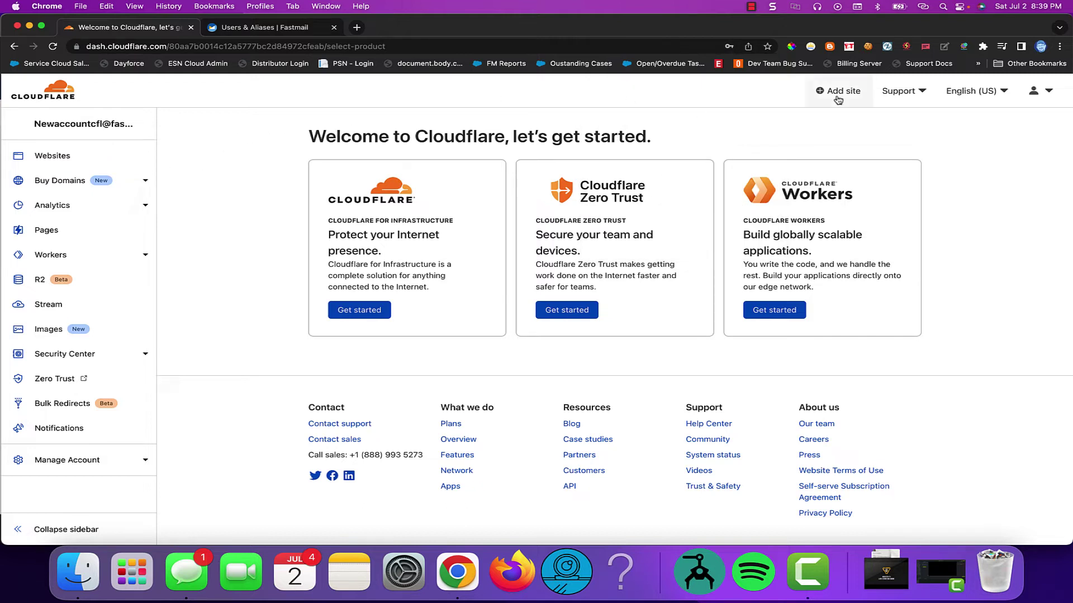
left_click(838, 90)
left_click(391, 173)
left_click(362, 179)
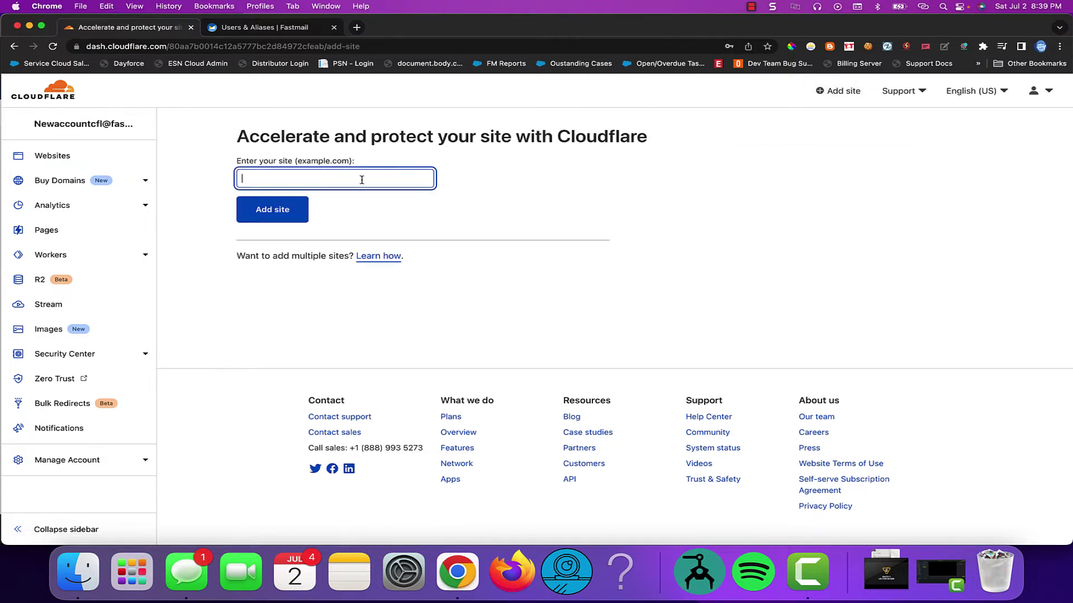
type("wphorde.news")
left_click(301, 207)
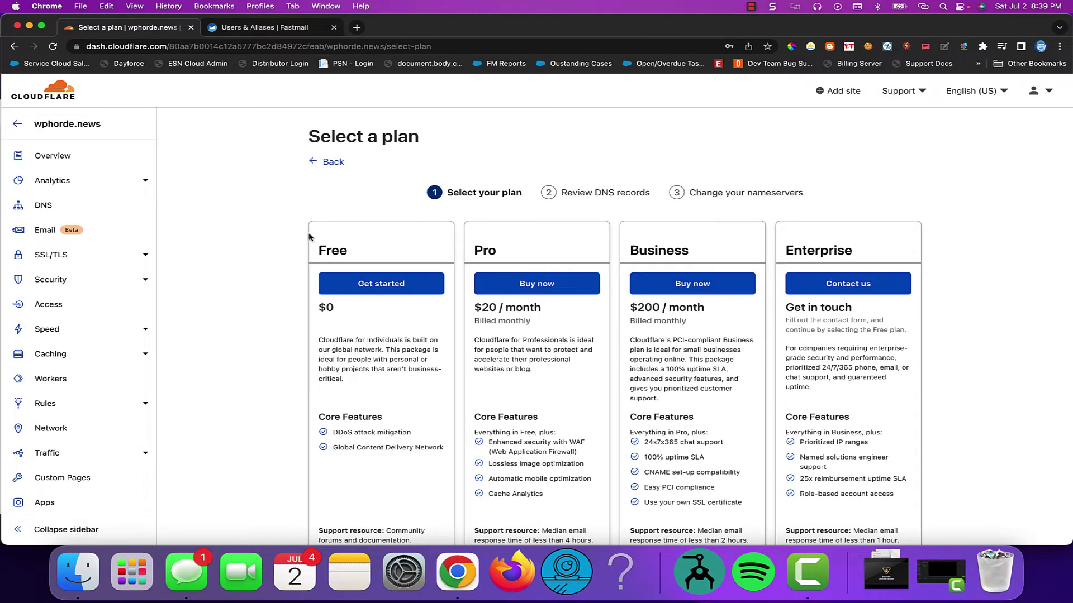
Select the Free plan for wphorde.news
scroll(246, 334, "down", 2)
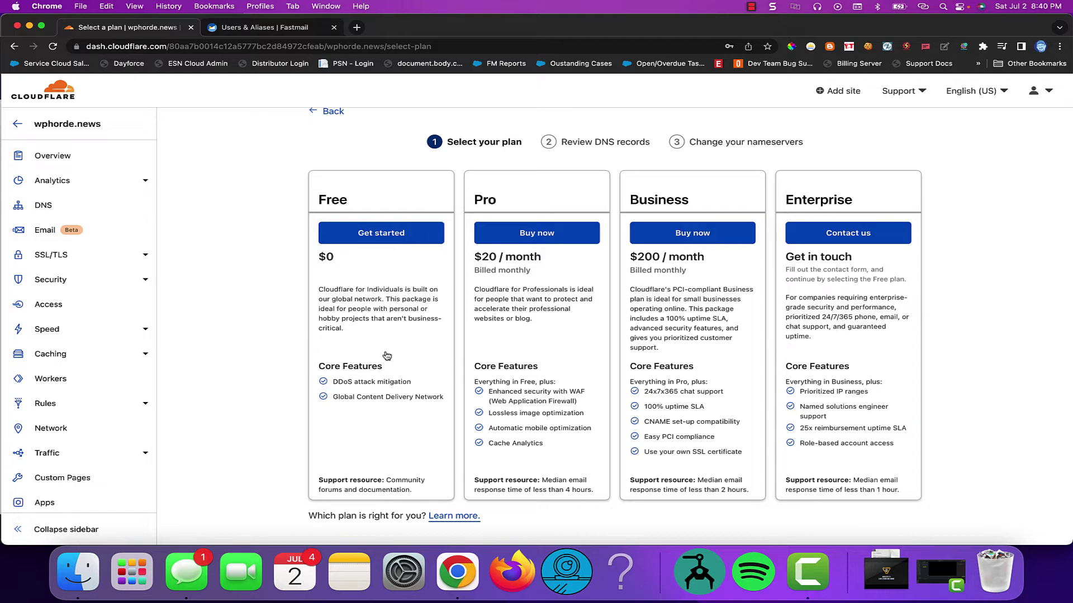
scroll(342, 314, "down", 3)
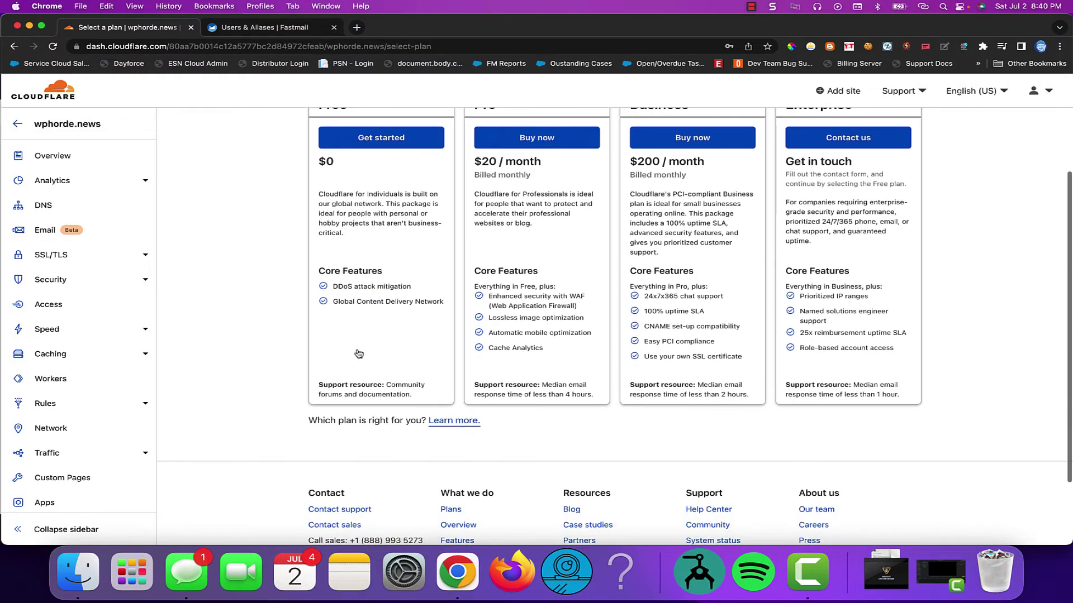
left_click(390, 139)
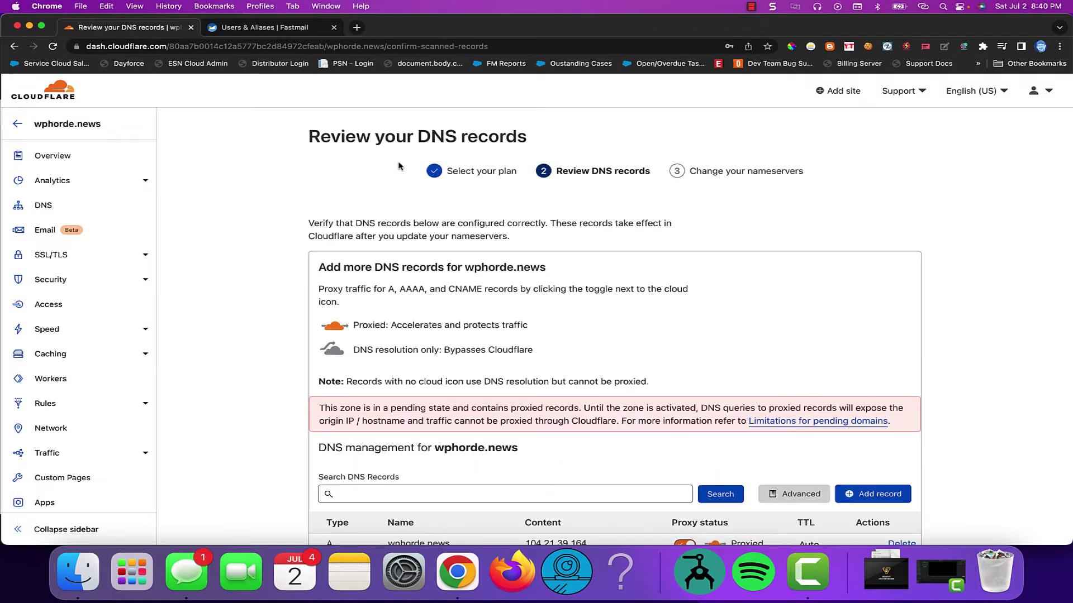
Review the eight scanned A and AAAA DNS records and continue
scroll(413, 312, "down", 3)
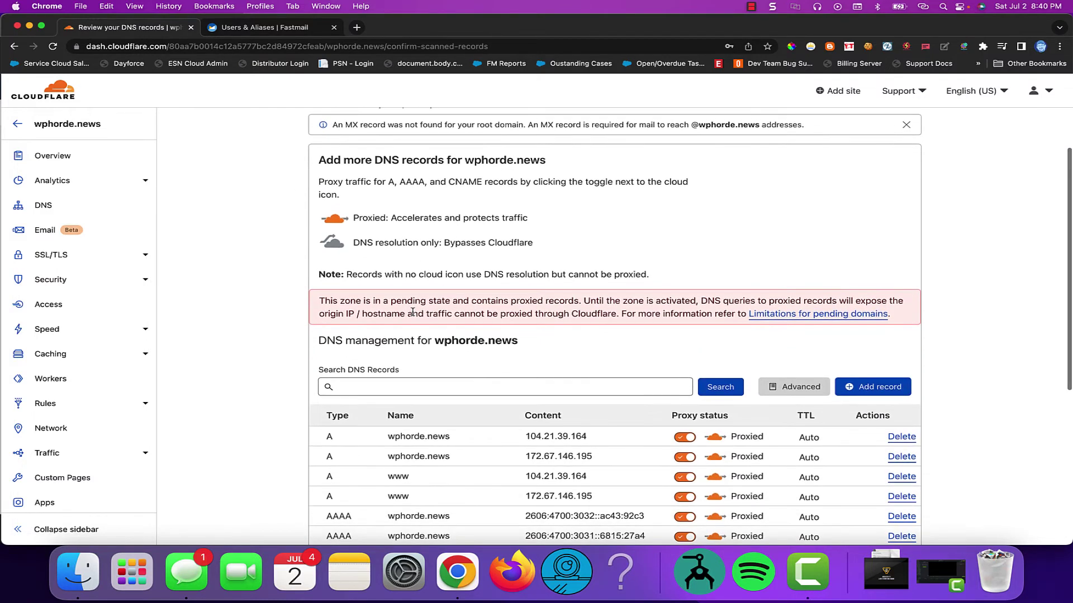
scroll(412, 313, "down", 2)
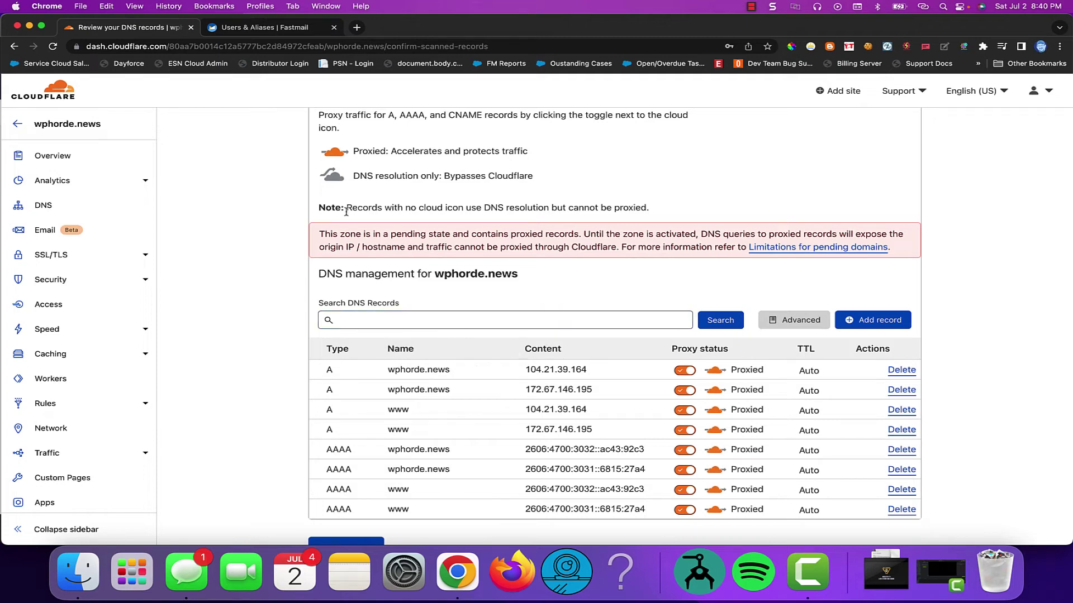
left_click(475, 324)
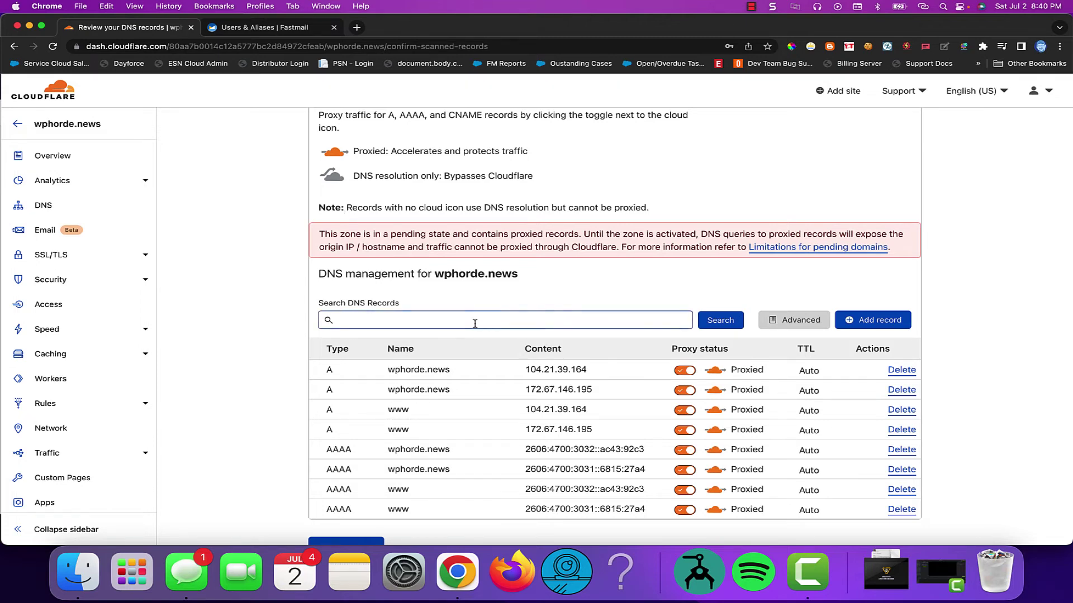
scroll(475, 324, "down", 7)
scroll(474, 324, "up", 2)
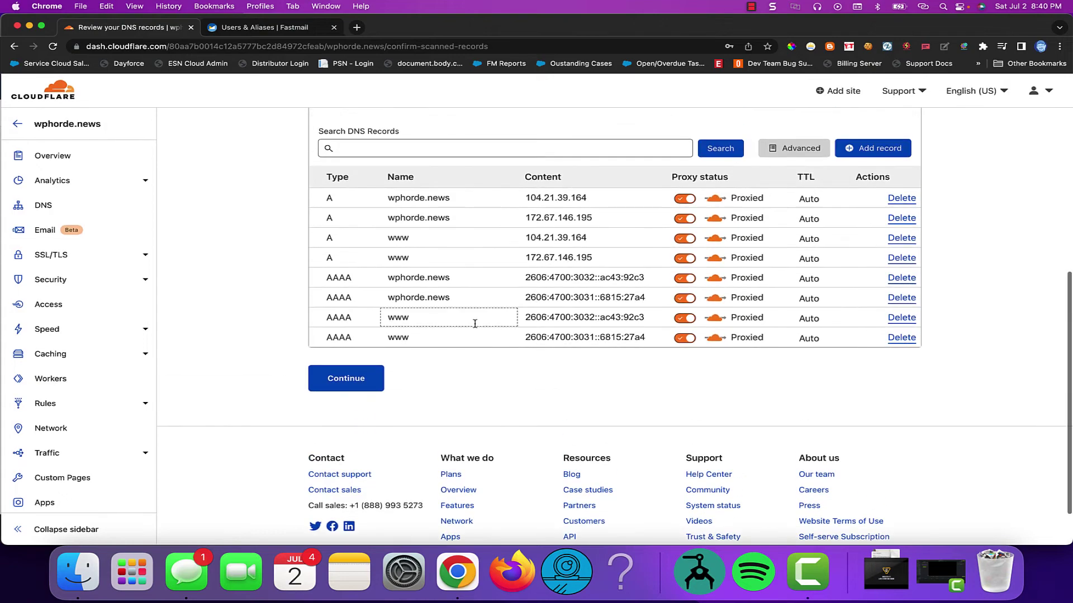
scroll(475, 324, "up", 5)
scroll(471, 319, "down", 4)
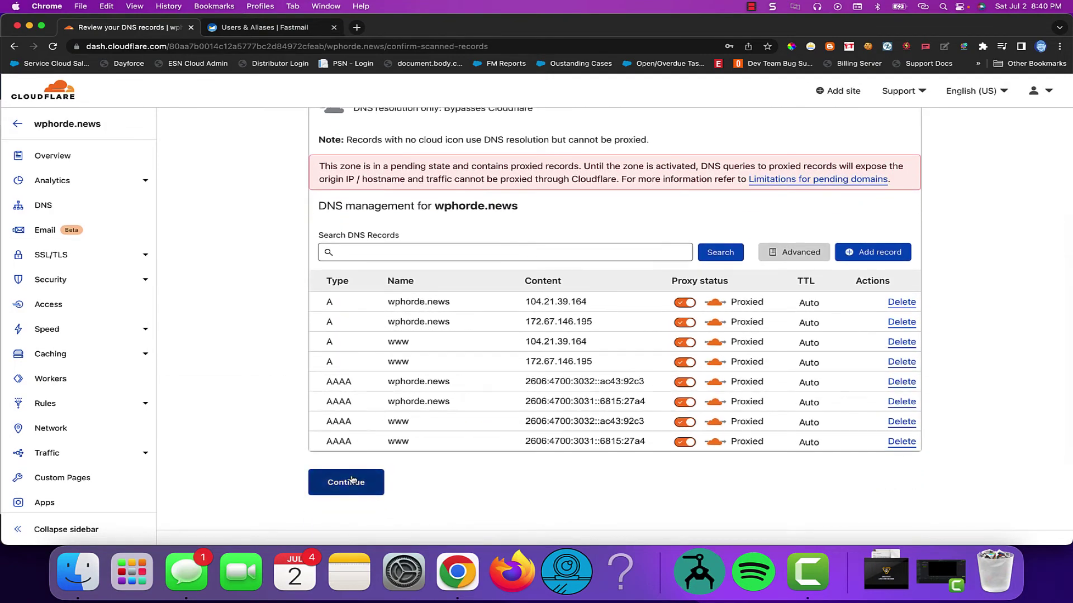
left_click(352, 480)
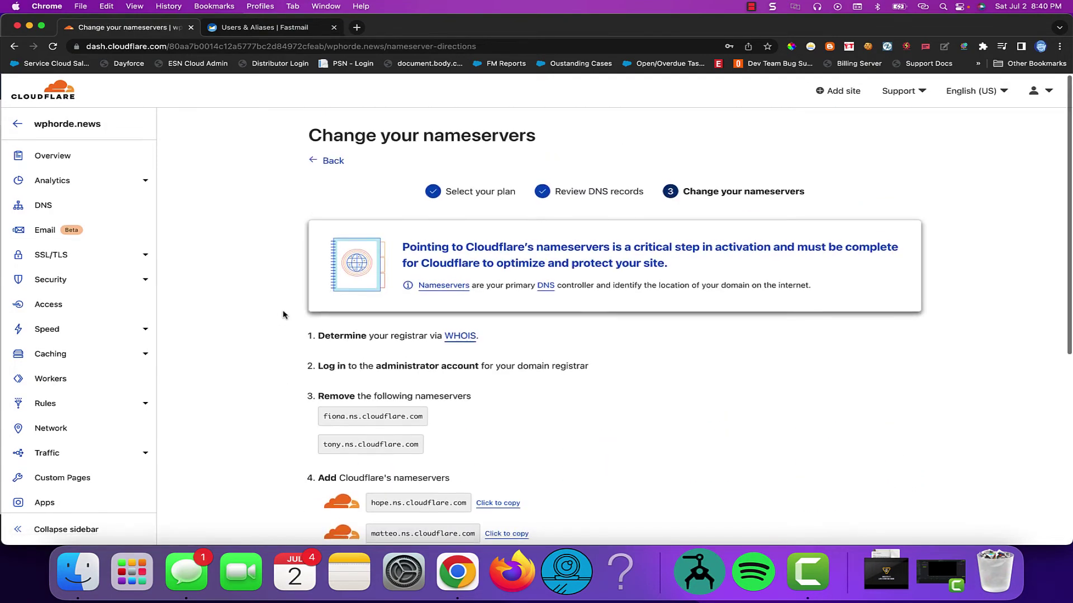
scroll(283, 314, "down", 1)
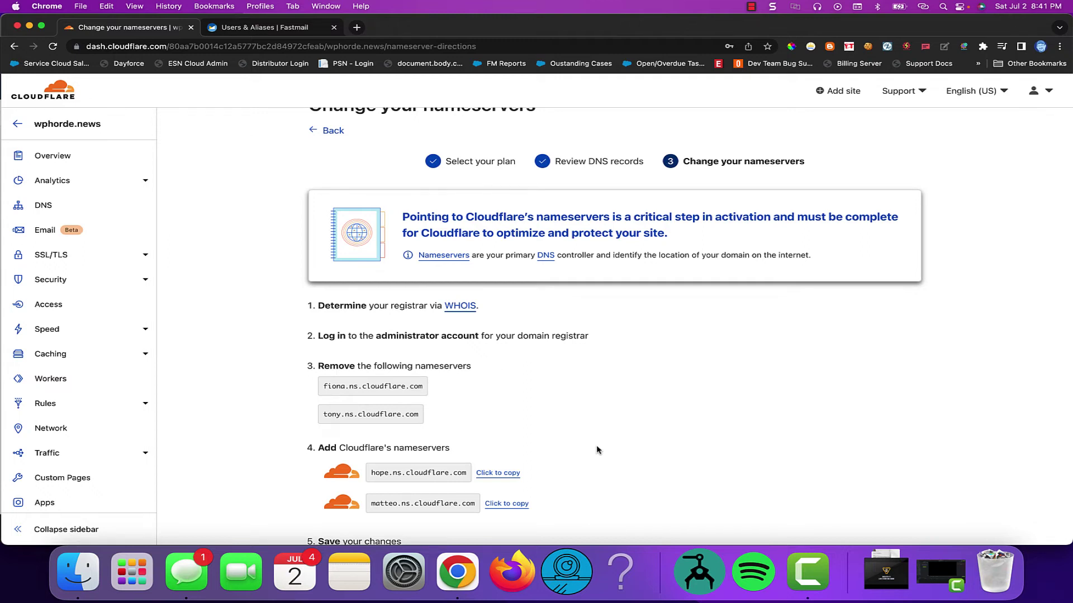
left_click_drag(371, 474, 469, 479)
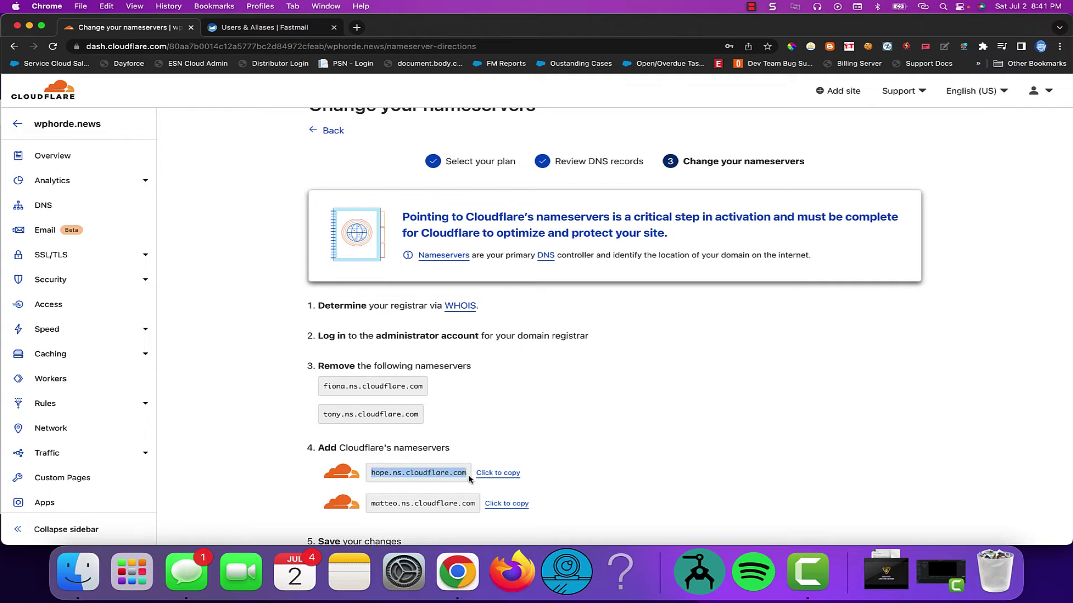
Look up whois.sc/wphorde.com in a new tab, pass the captcha, and select IP 104.21.14.154
left_click(358, 31)
type("w")
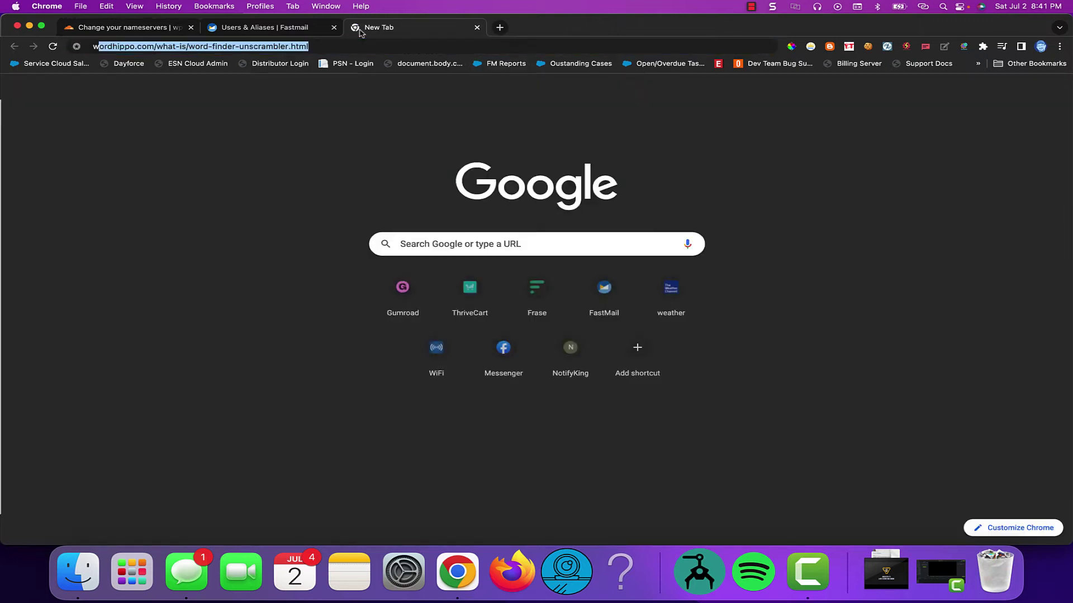
type("hois")
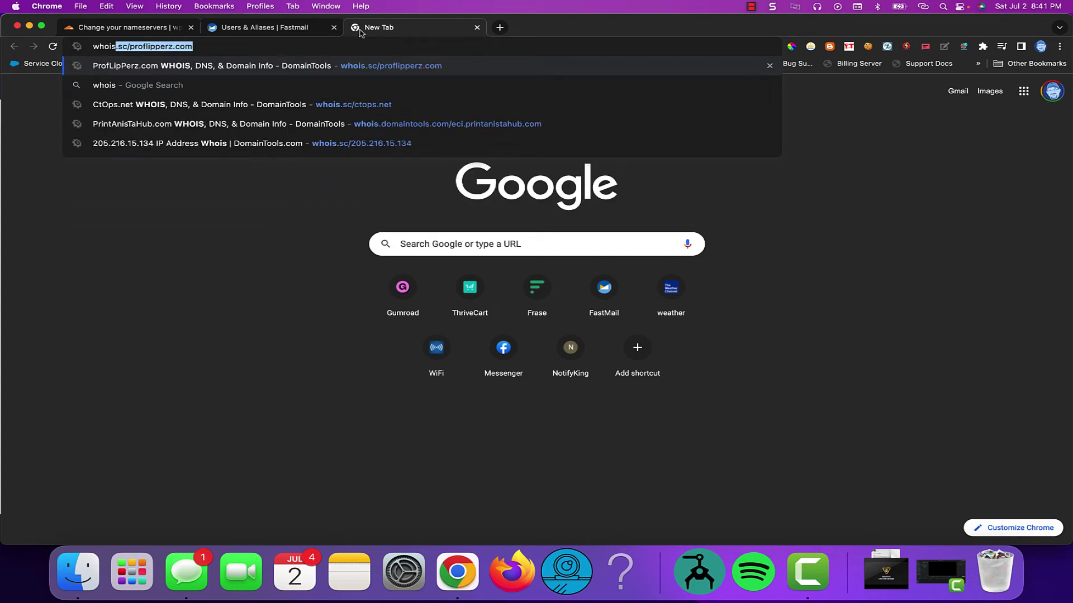
type(".sc/wpho")
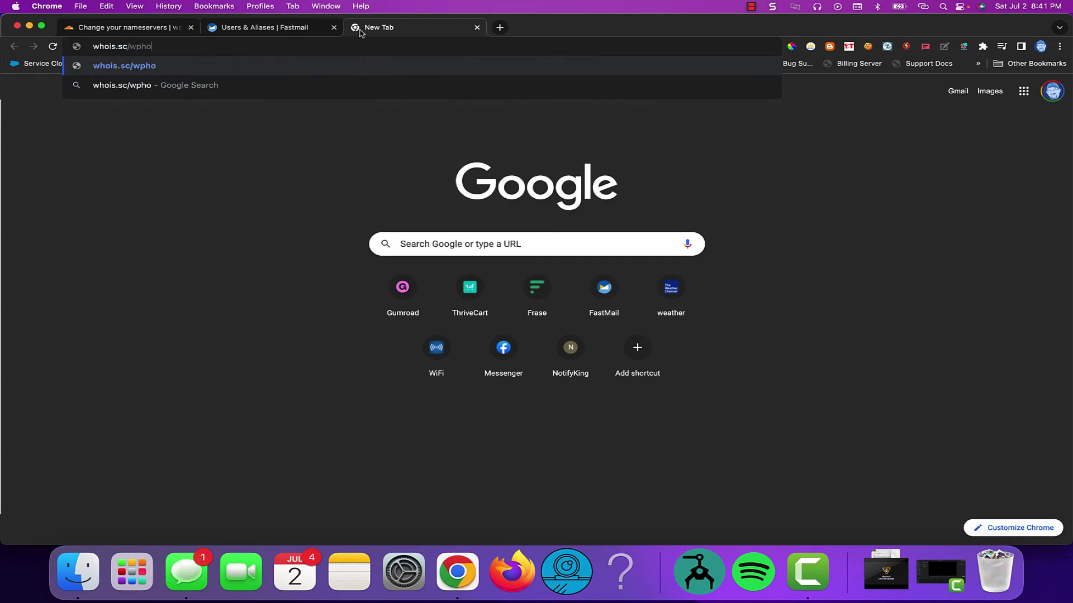
type("rde.c")
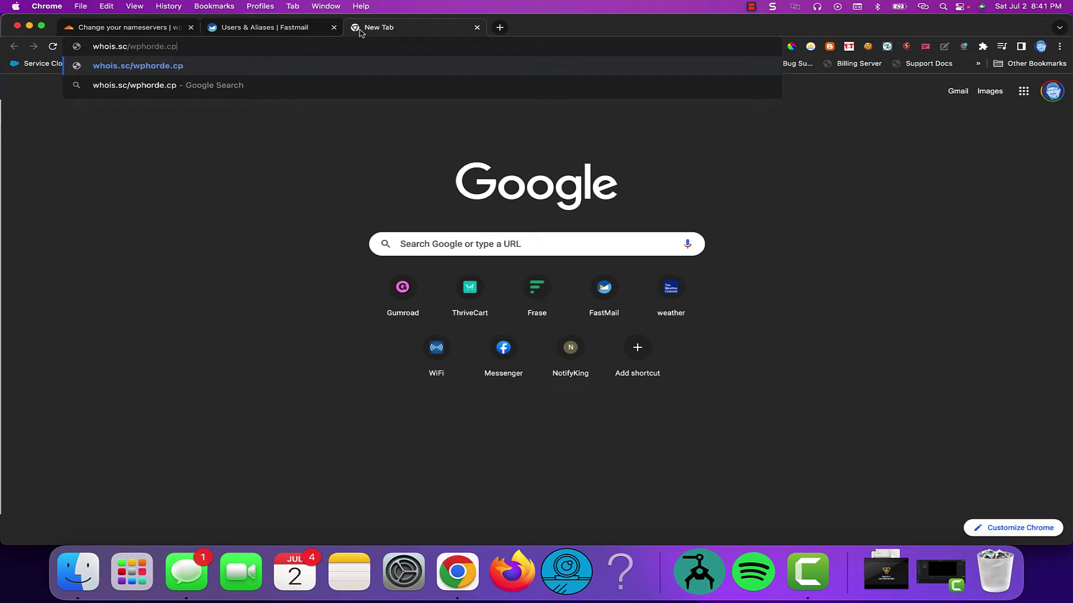
type("om")
key("Return")
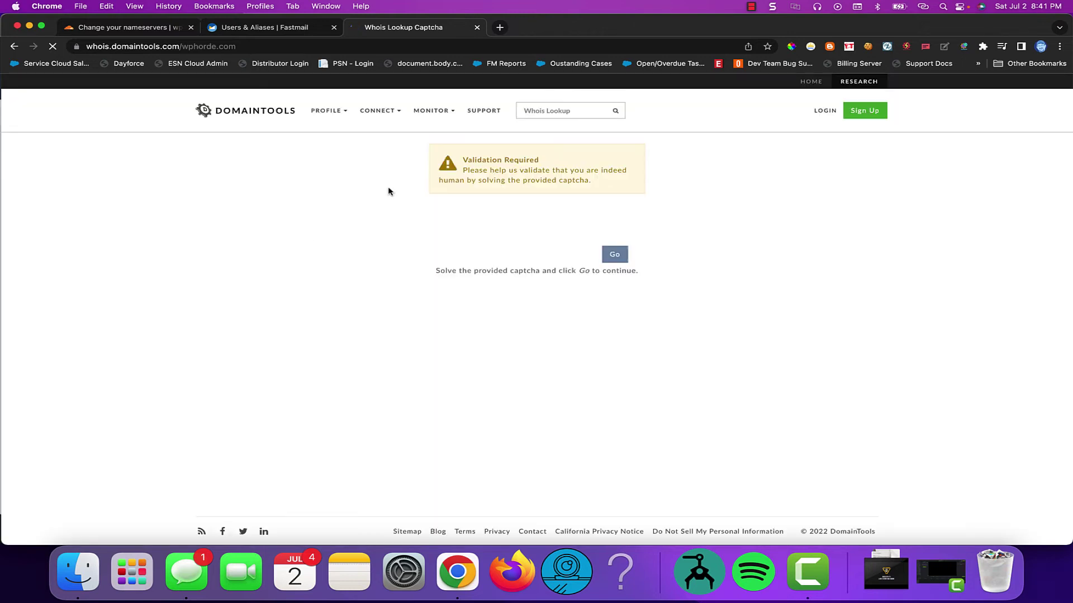
left_click(468, 222)
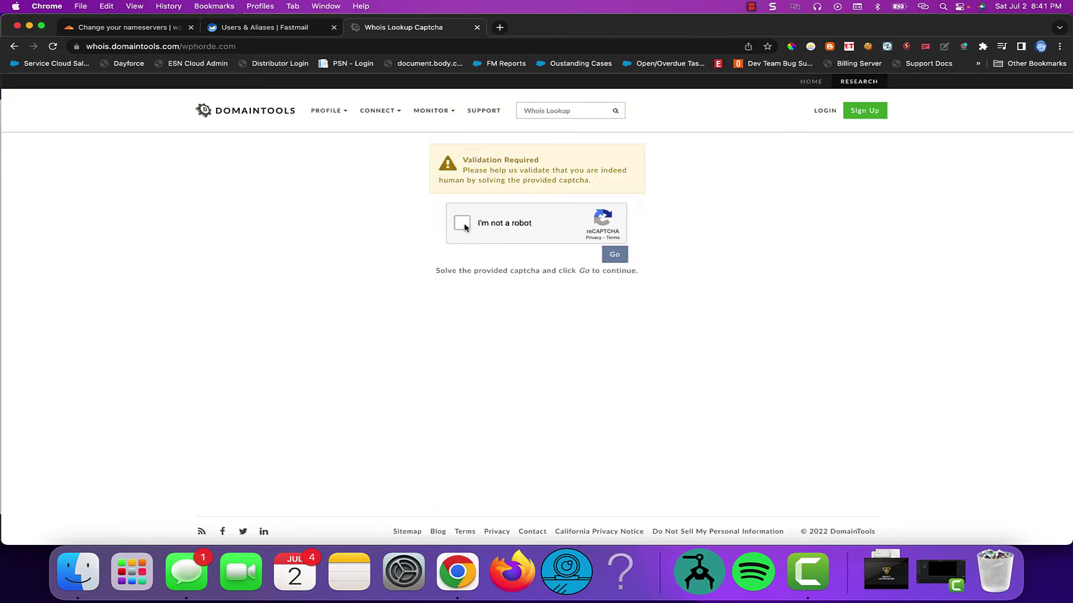
left_click(615, 256)
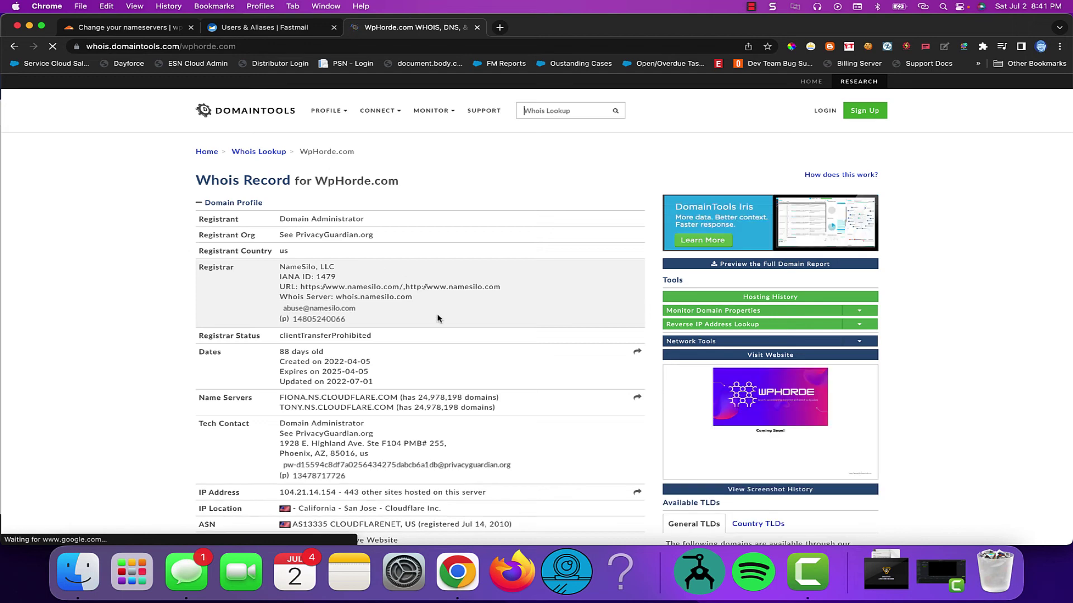
scroll(437, 315, "down", 3)
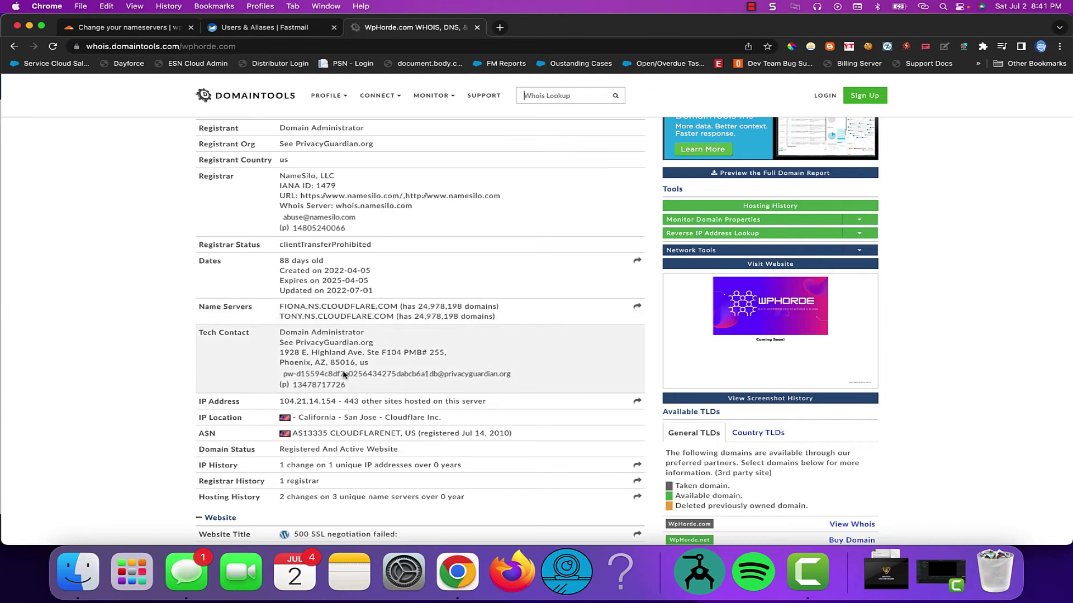
left_click_drag(278, 402, 335, 402)
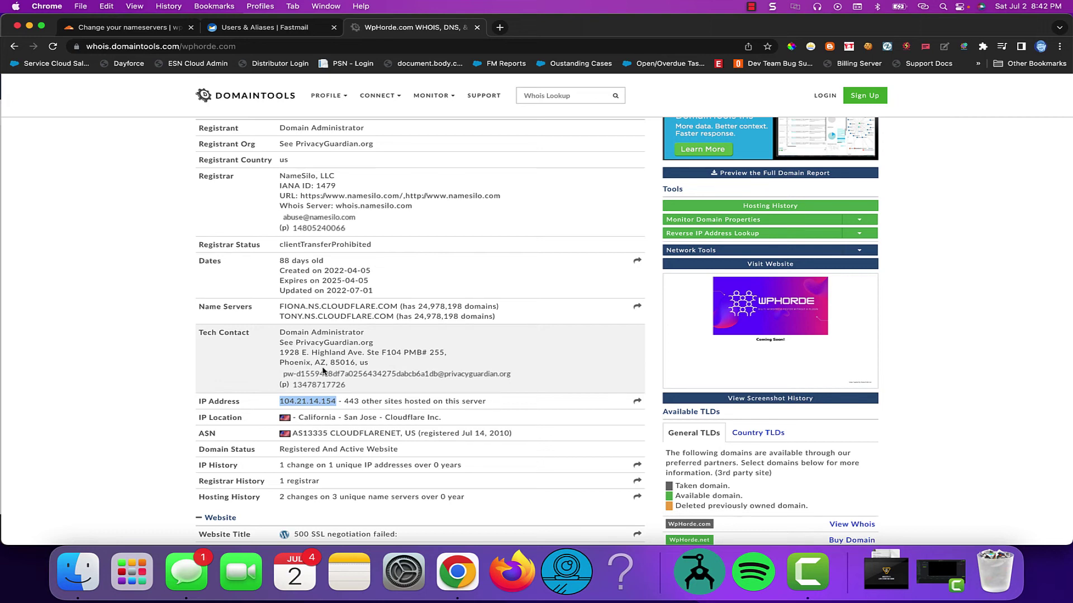
Open Cloudflare's 'Please verify your email address' message in the Fastmail inbox
left_click(804, 570)
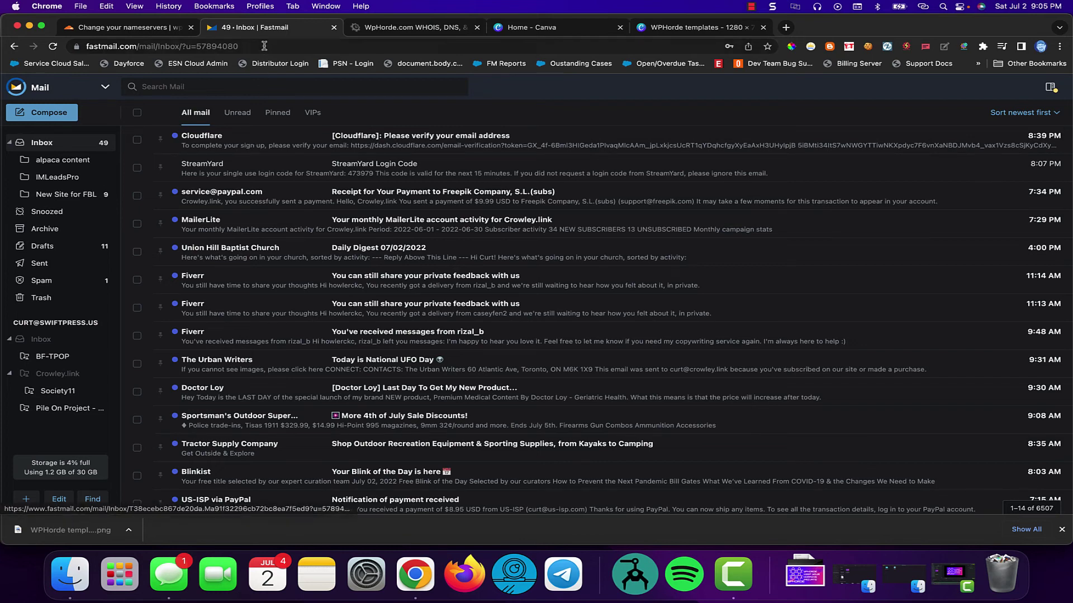
left_click(263, 141)
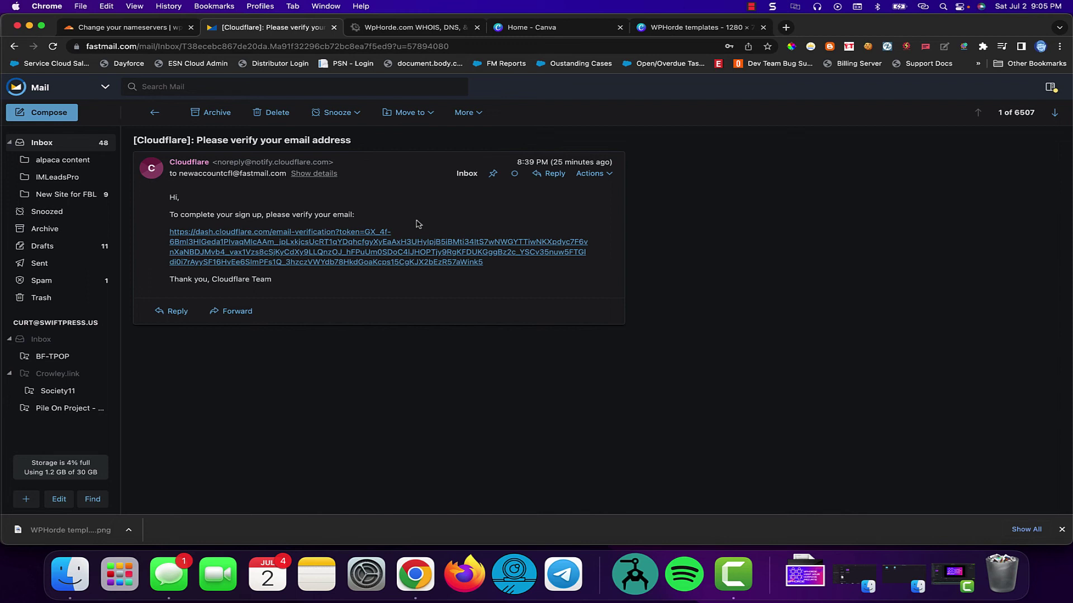
Follow the Cloudflare verification link in the email, opening it at dash.cloudflare.com in a new tab
left_click(323, 258)
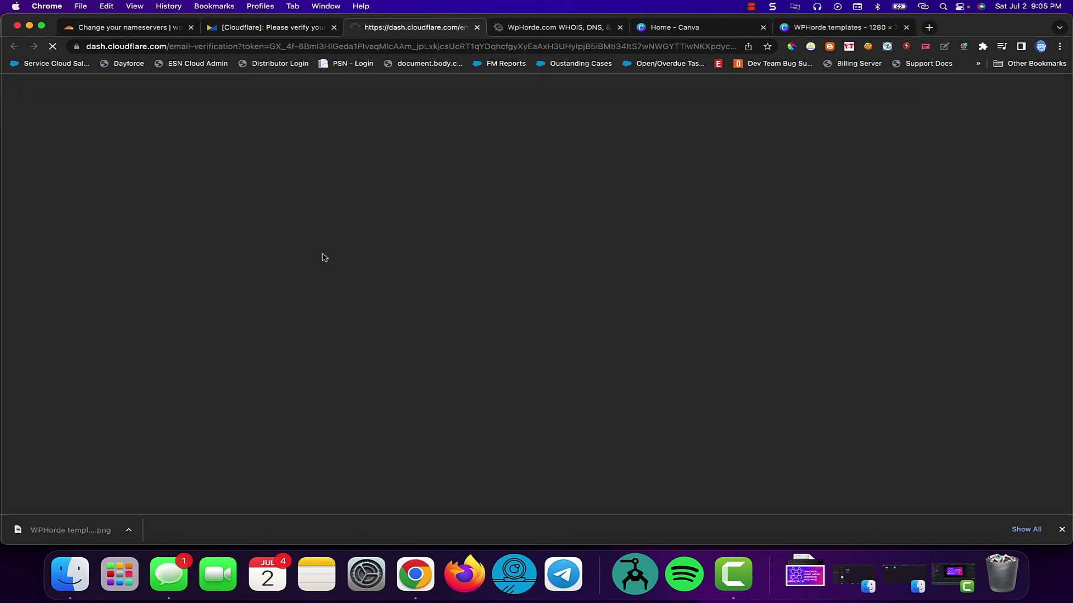